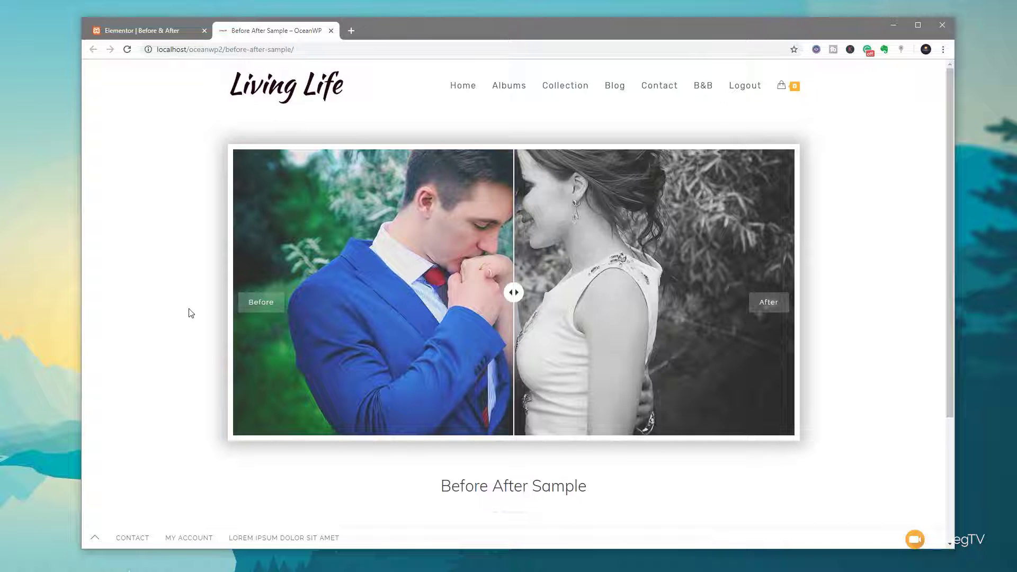
Try the before/after image slider on the Before After Sample post and look over the rest of the page
drag(513, 295, 533, 324)
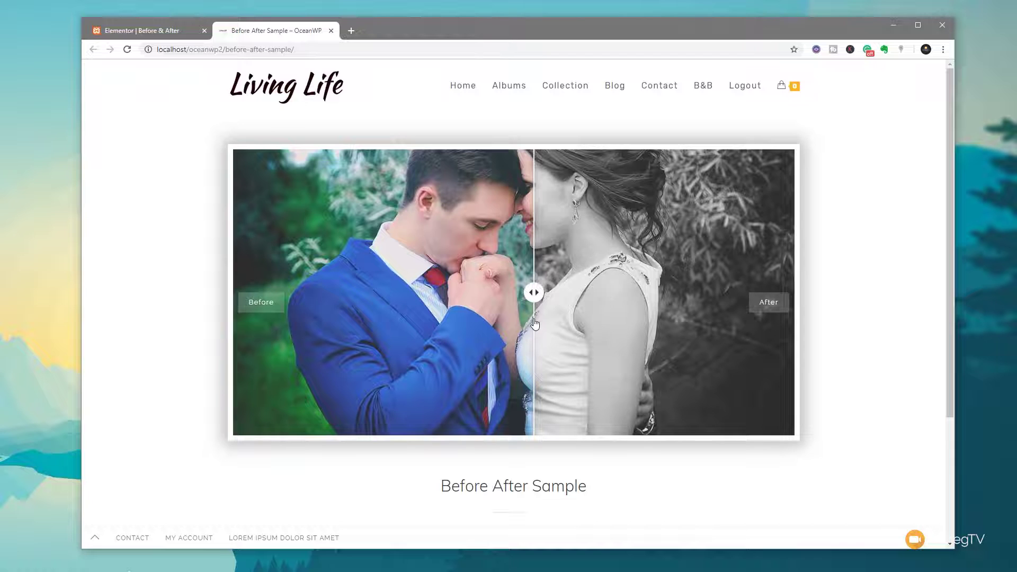
scroll(503, 325, down, 3)
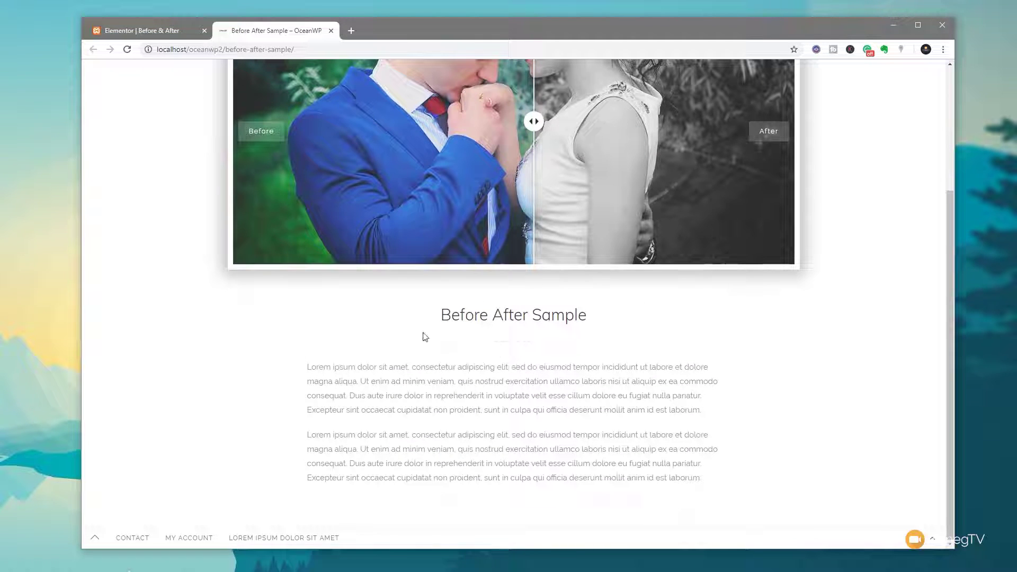
scroll(288, 427, up, 3)
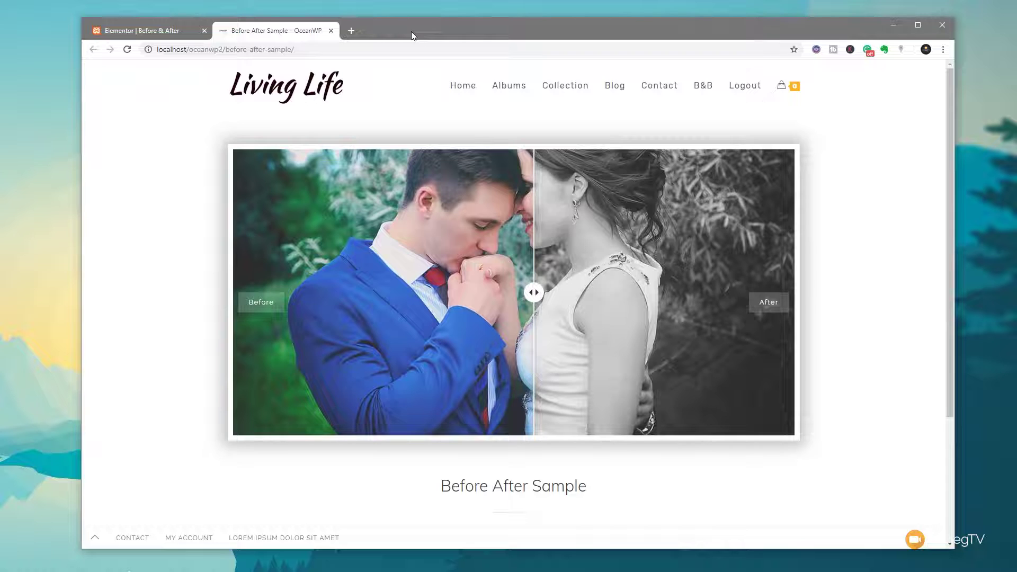
Create a new custom field group in the WordPress admin and title it "Before & After"
click(151, 31)
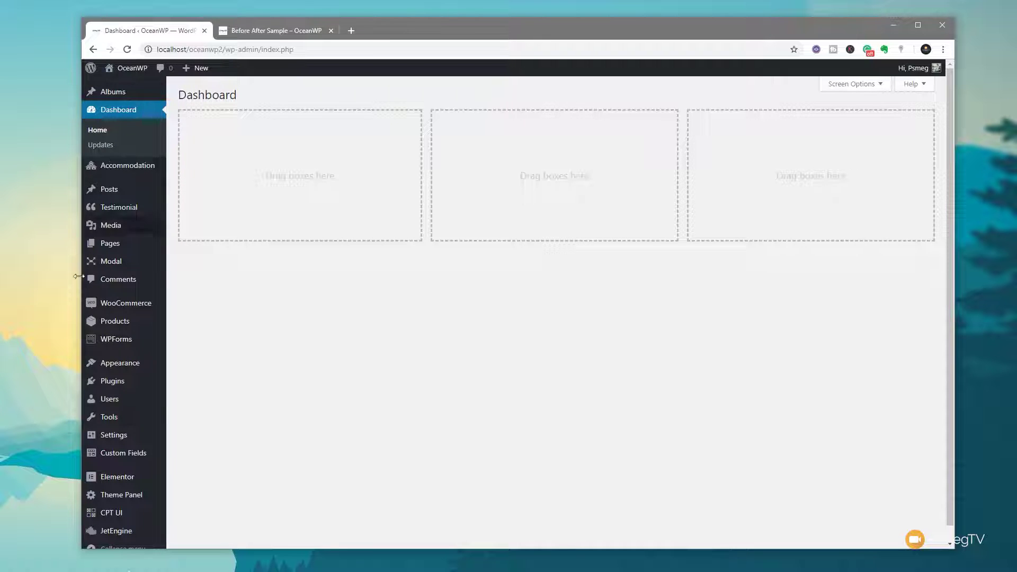
mouse_move(115, 457)
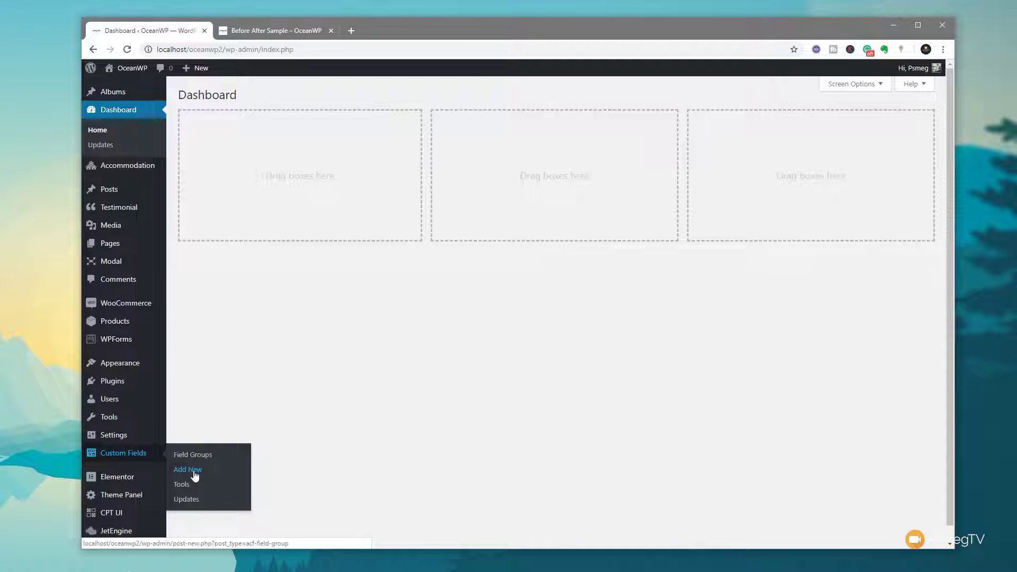
click(194, 474)
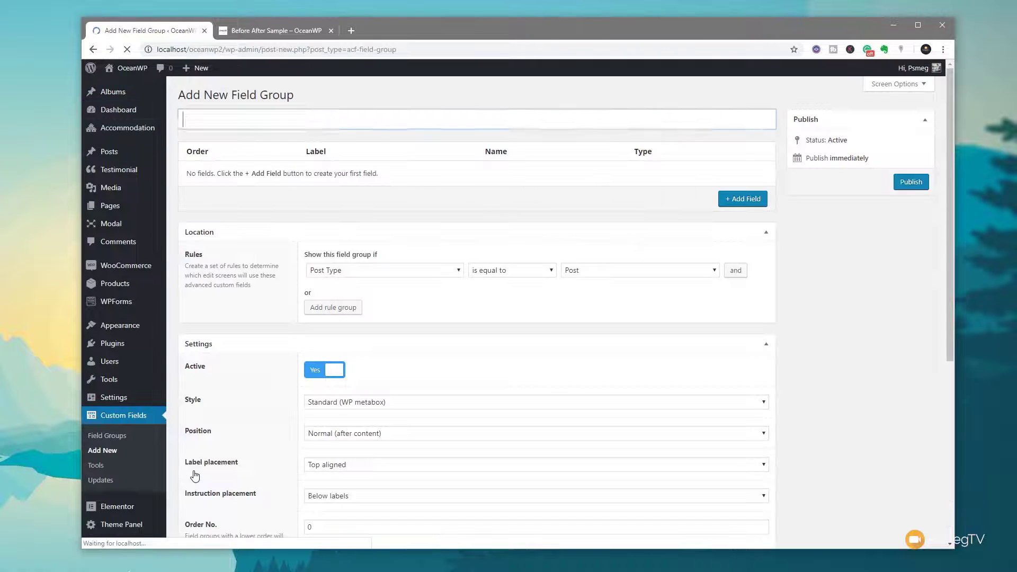
click(238, 119)
text(Befoe & A)
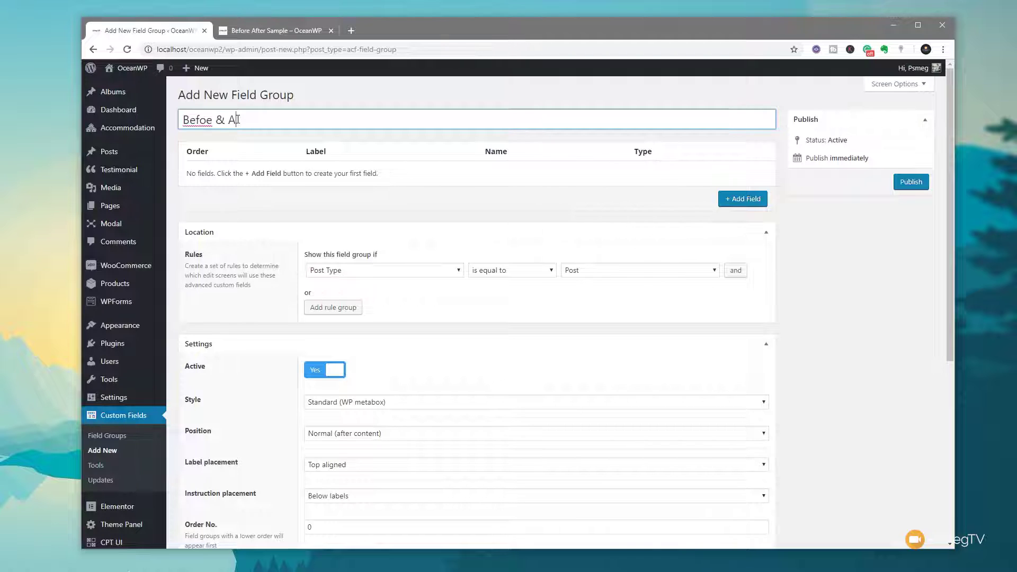
text(fter)
click(207, 120)
text(r)
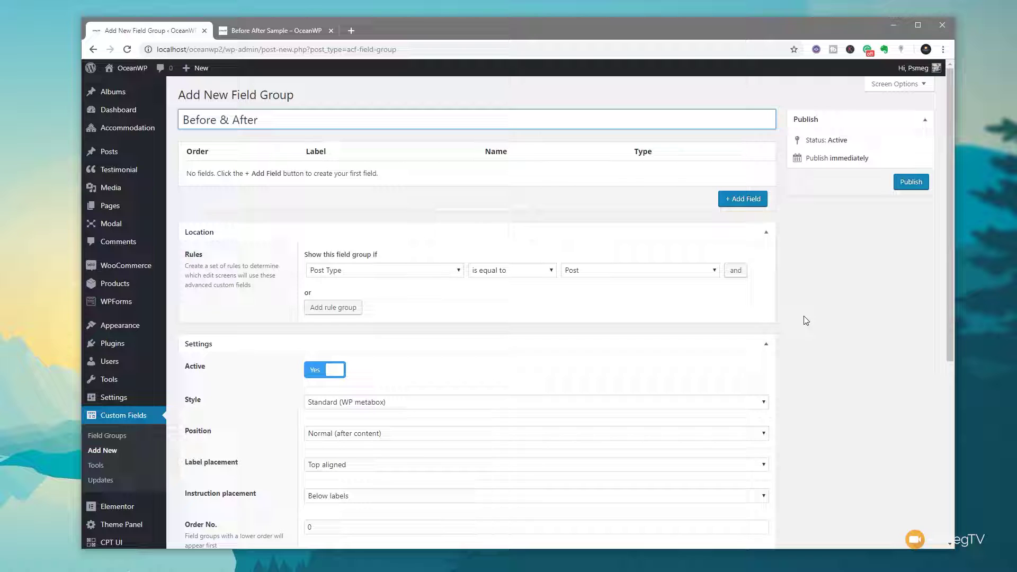
Set the field group's location rule to Post Category is equal to Before & After
click(348, 273)
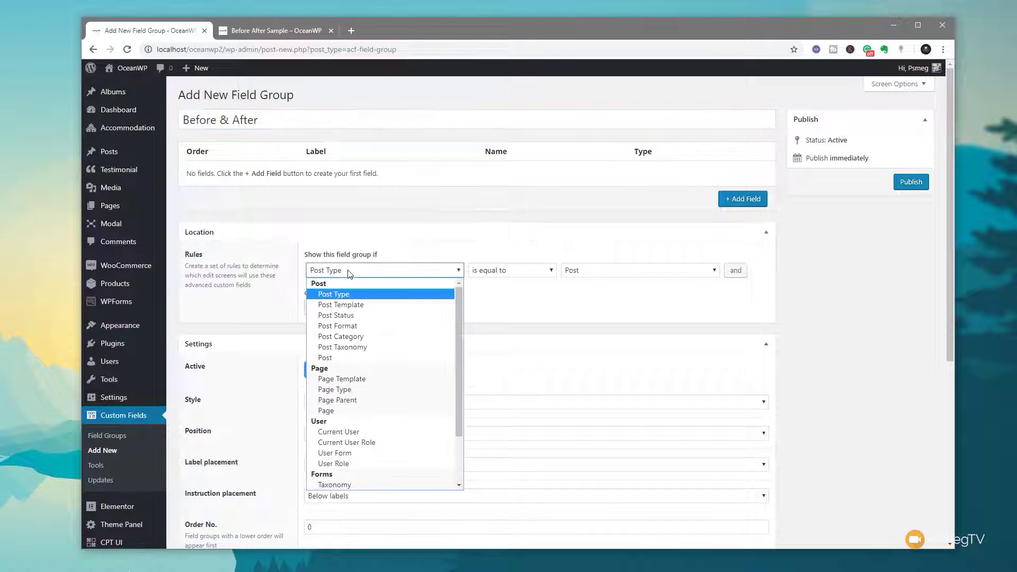
click(349, 338)
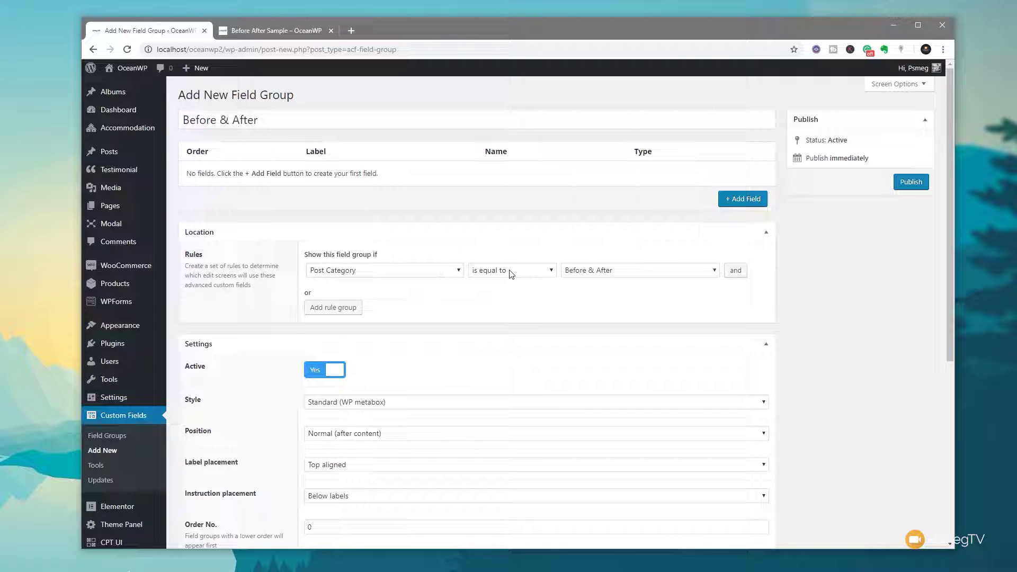
click(605, 276)
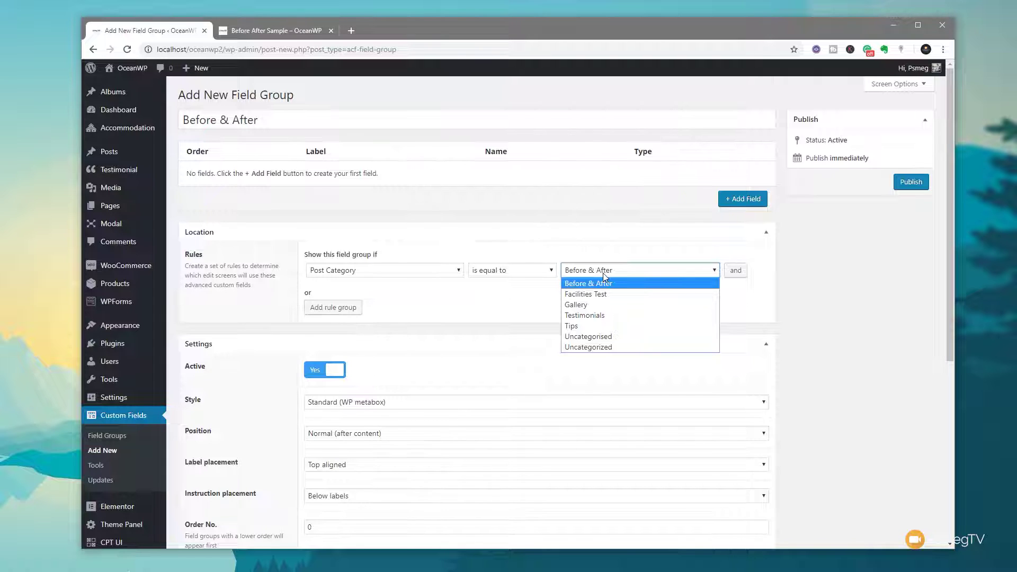
click(807, 274)
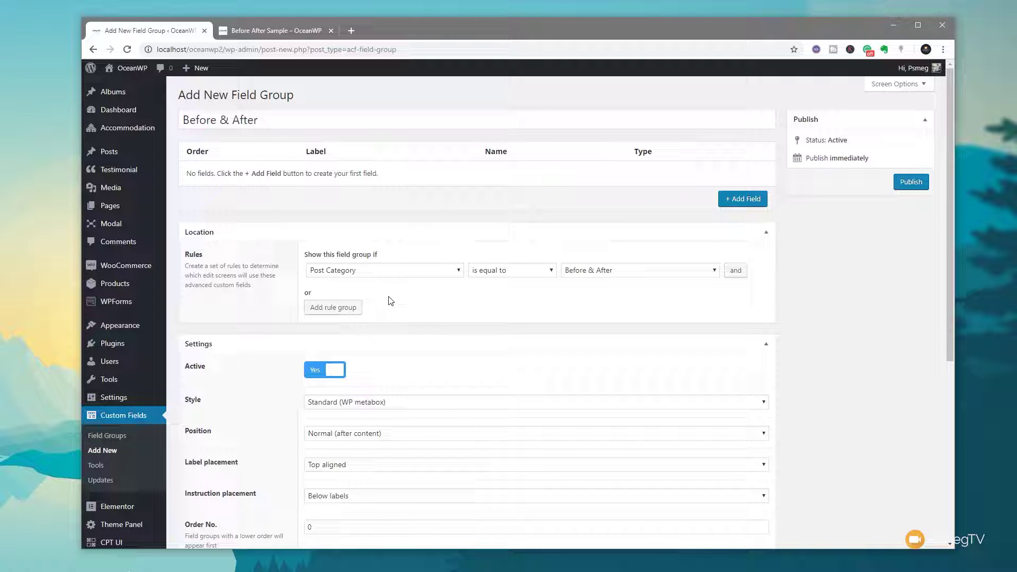
Add a field labelled "Before" to the group and set its field type to Image
click(748, 202)
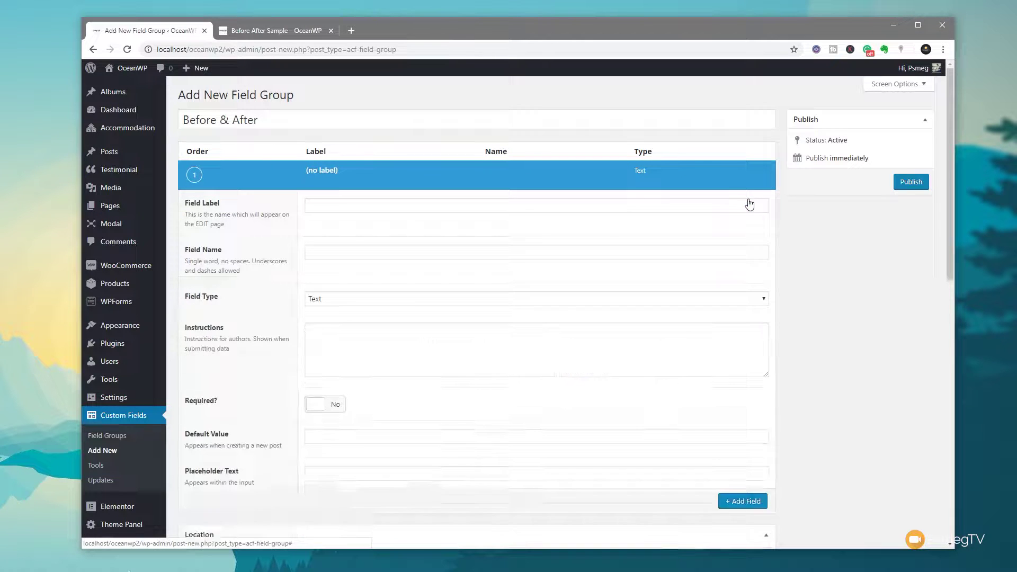
text(Before)
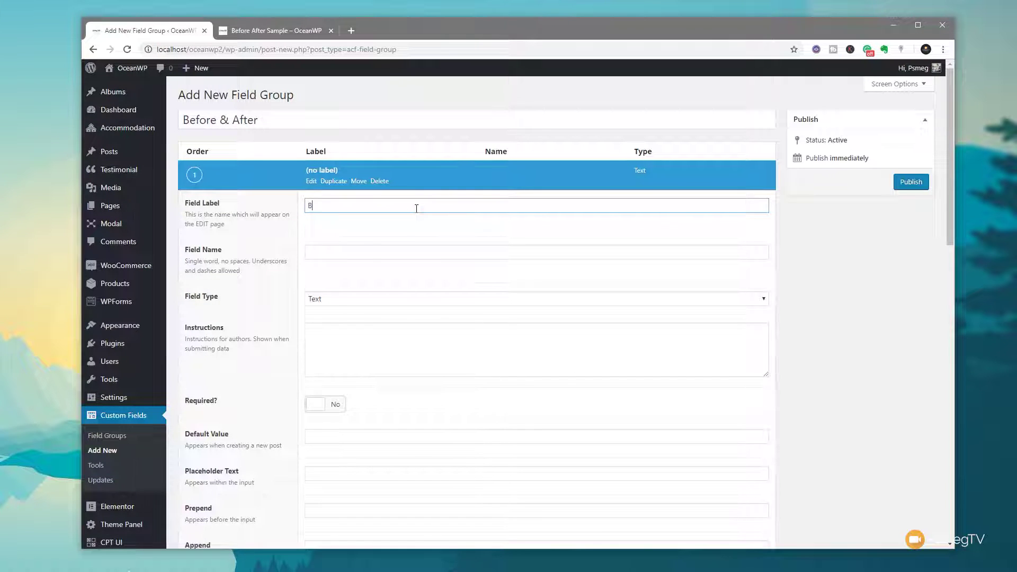
click(359, 300)
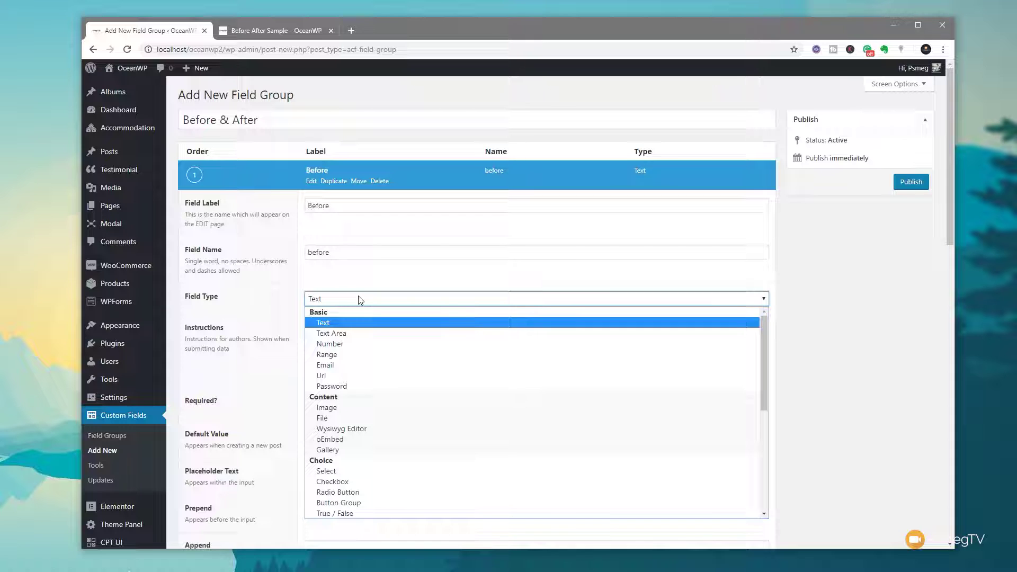
click(347, 409)
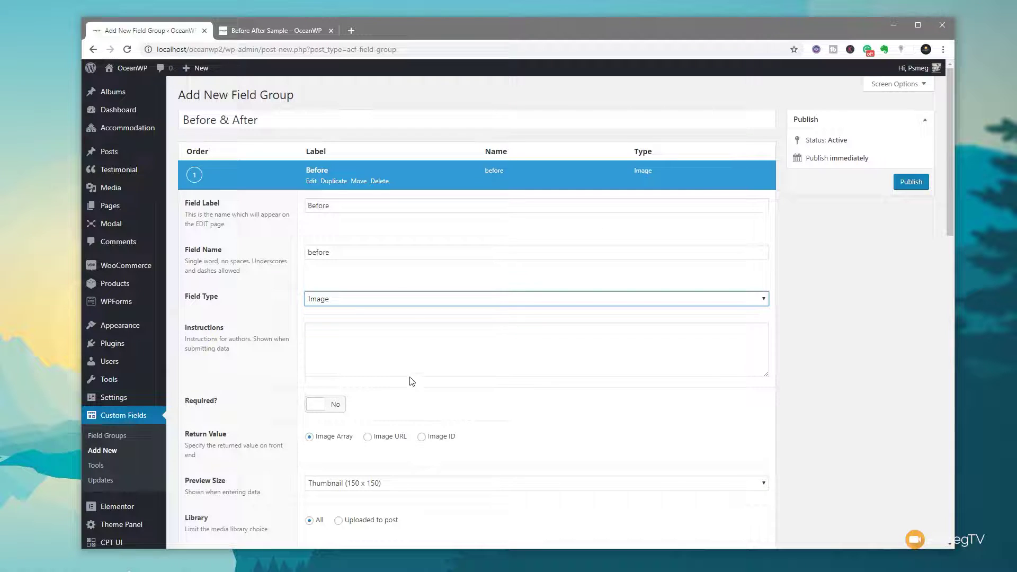
Add a second field labelled "After" with the name "after" and set its field type to Image
scroll(411, 381, down, 7)
scroll(727, 386, down, 2)
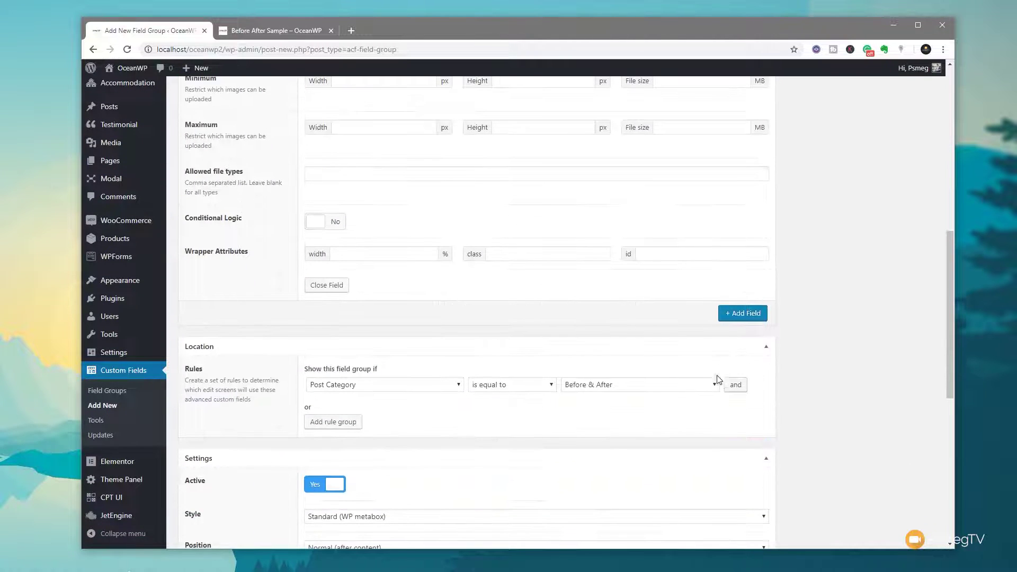
click(742, 314)
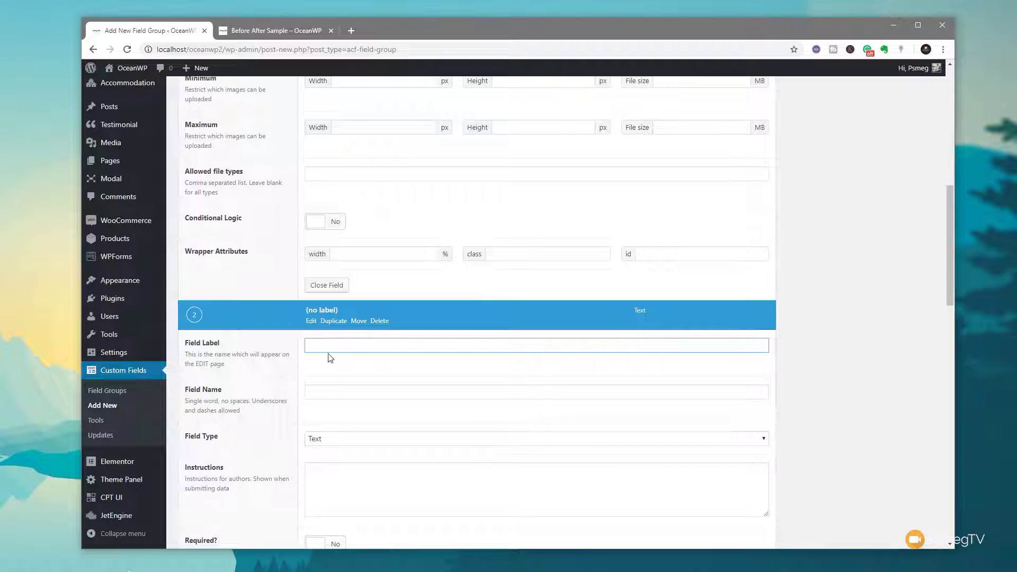
text(After)
click(337, 393)
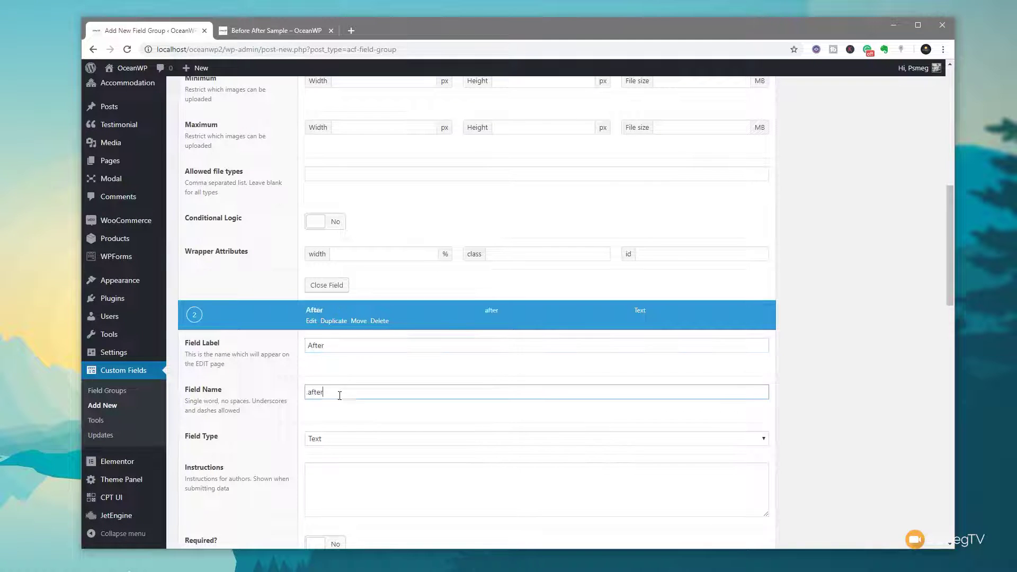
click(364, 440)
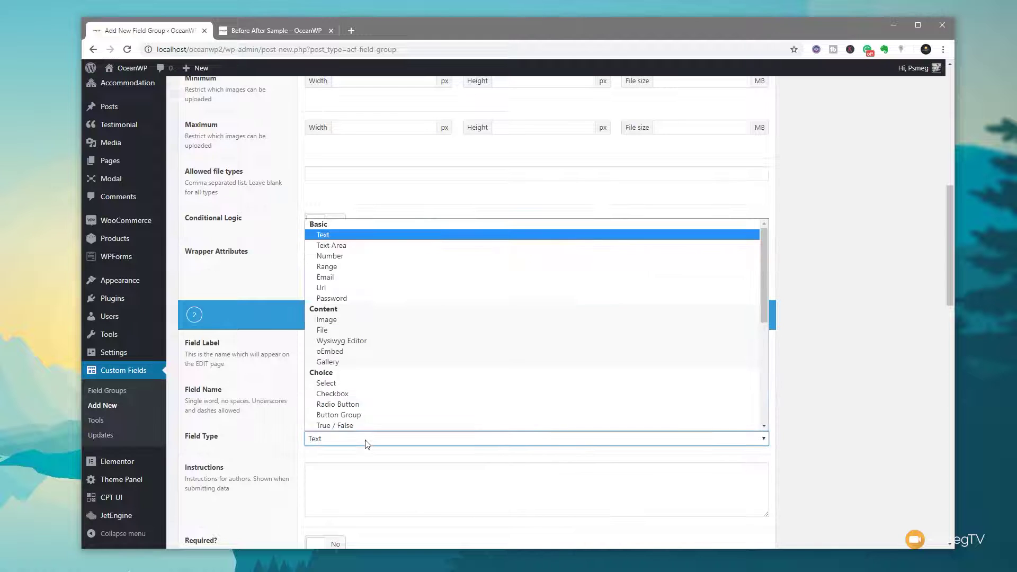
click(350, 320)
Publish the Before & After field group
scroll(844, 388, down, 8)
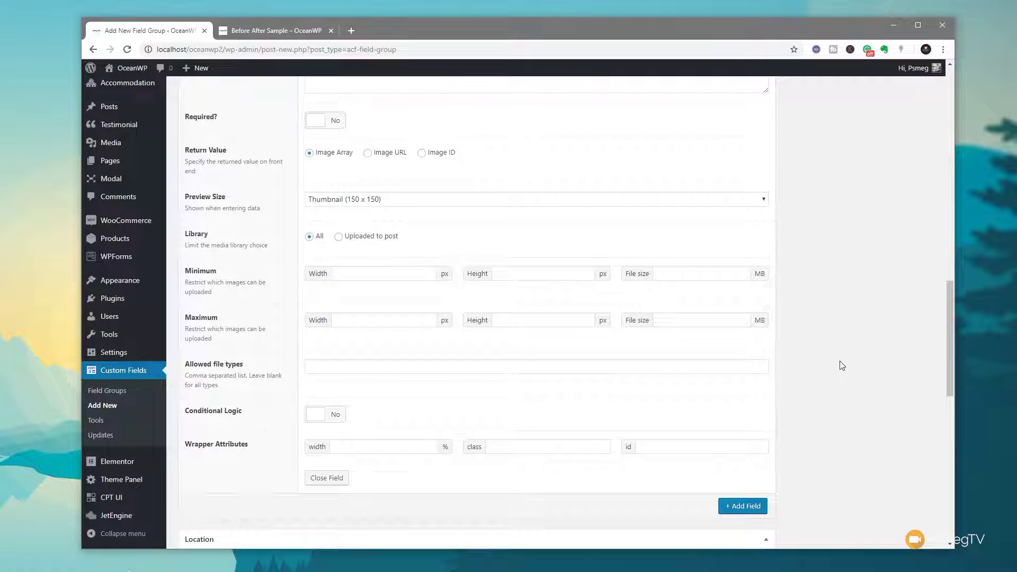
scroll(845, 371, up, 5)
scroll(845, 372, up, 15)
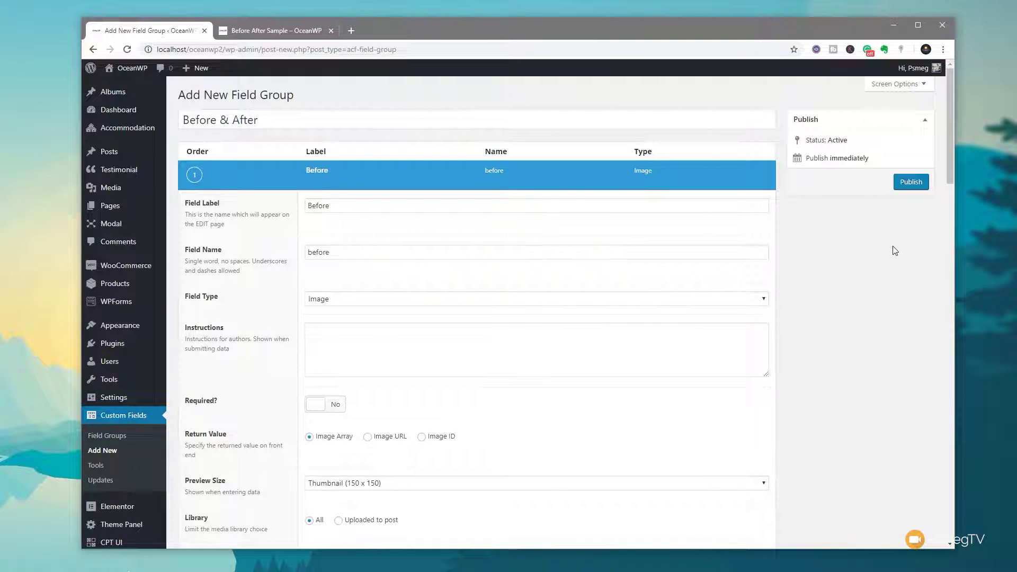
click(910, 183)
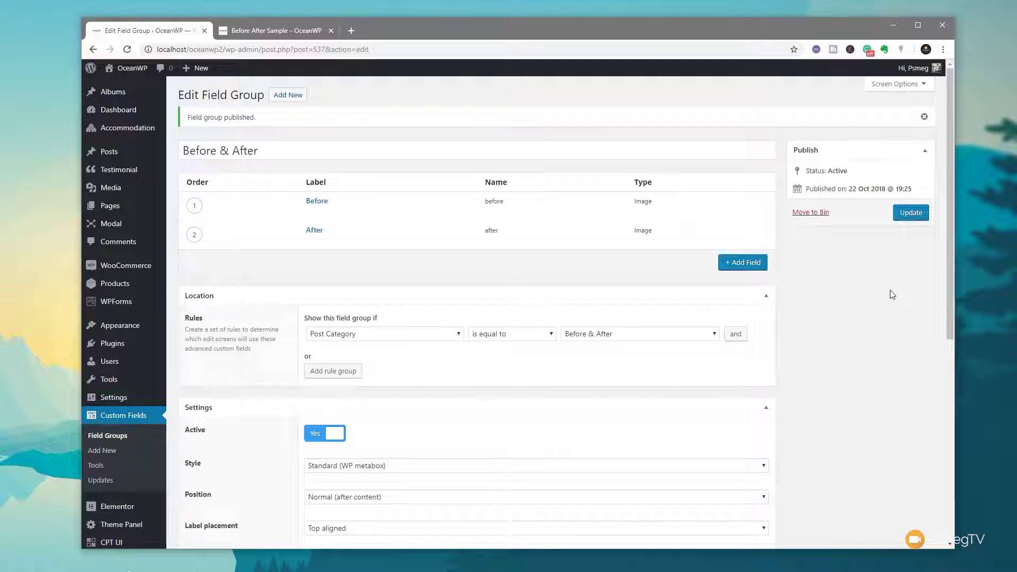
Start a new post titled "Before & After Test" and assign it to the Before & After category
mouse_move(145, 158)
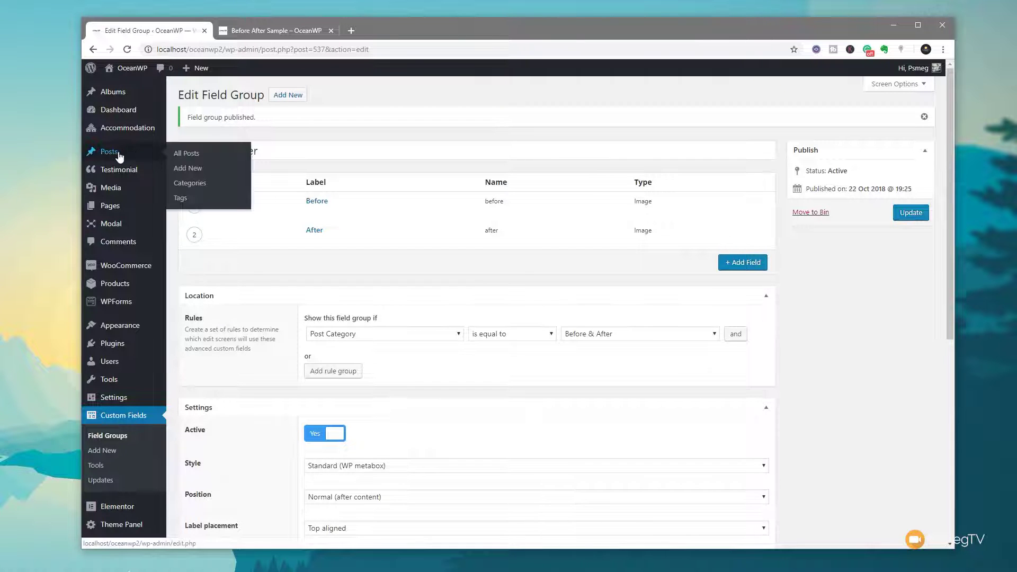
click(178, 155)
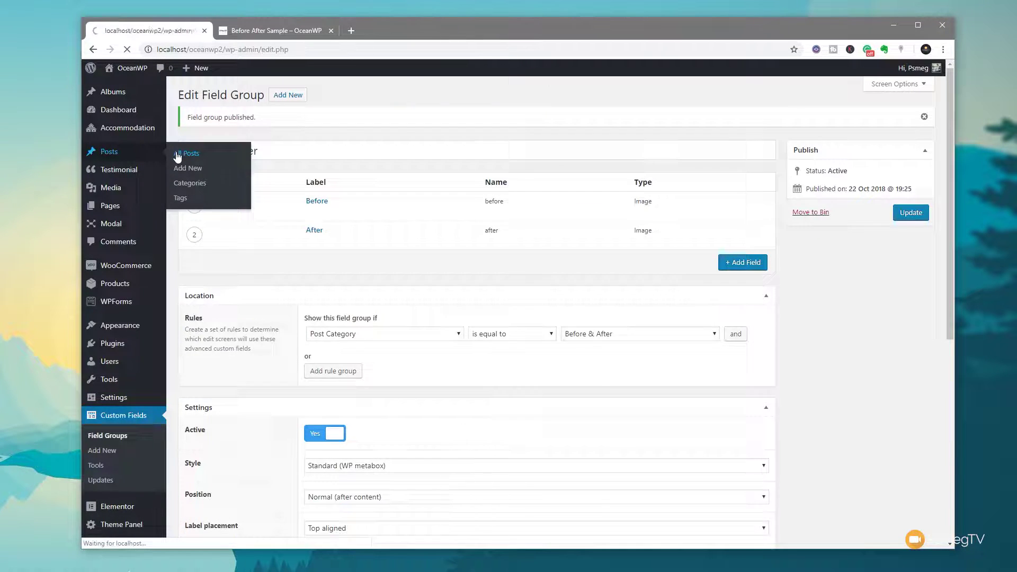
click(237, 97)
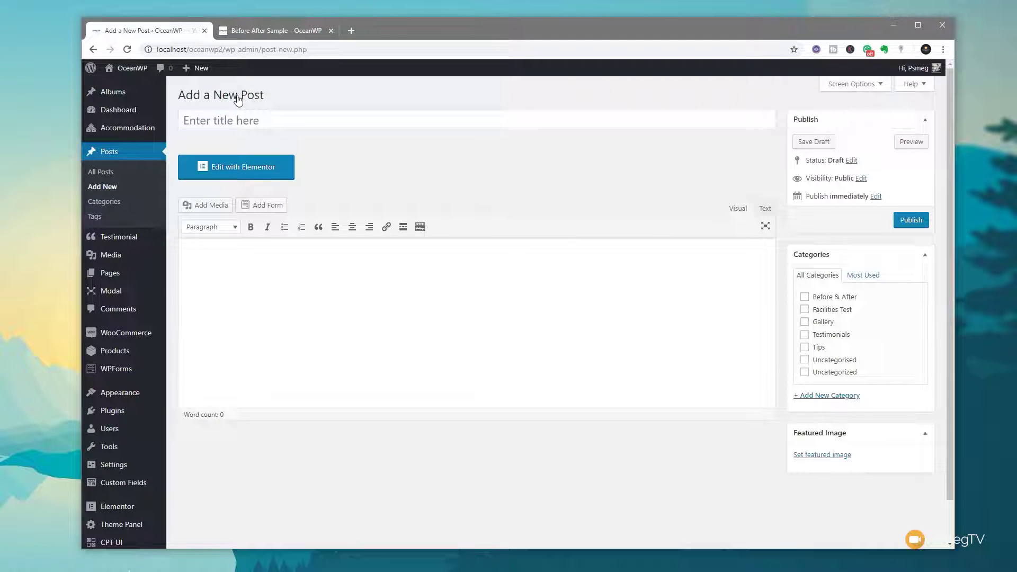
click(235, 114)
text(B)
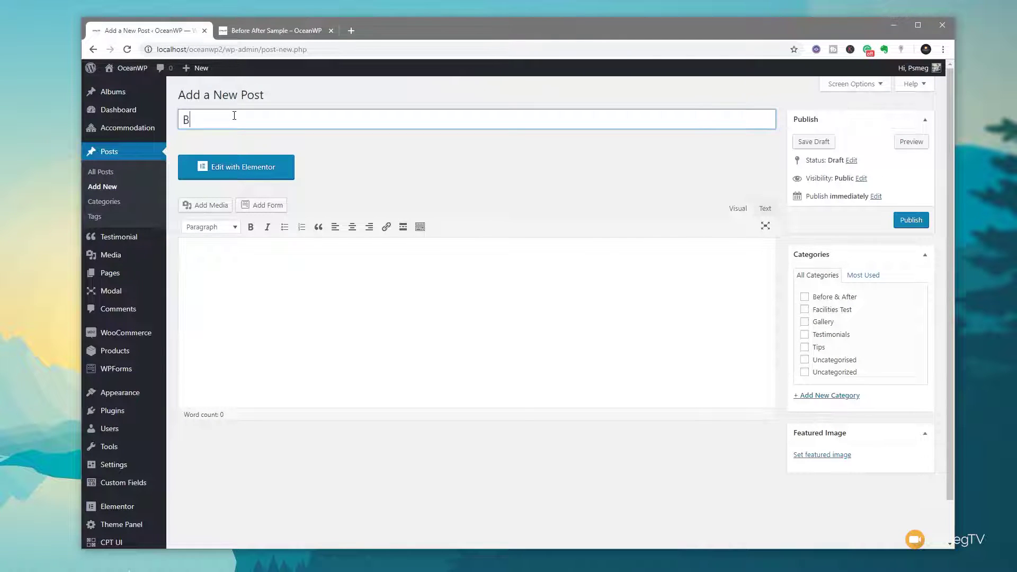
text(efore & Afte)
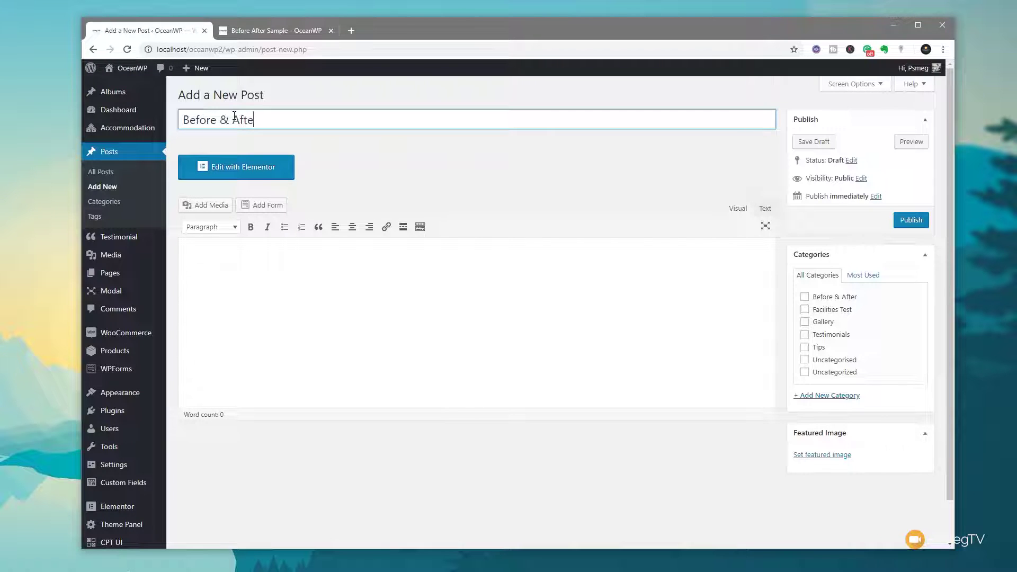
text(r Test)
click(648, 199)
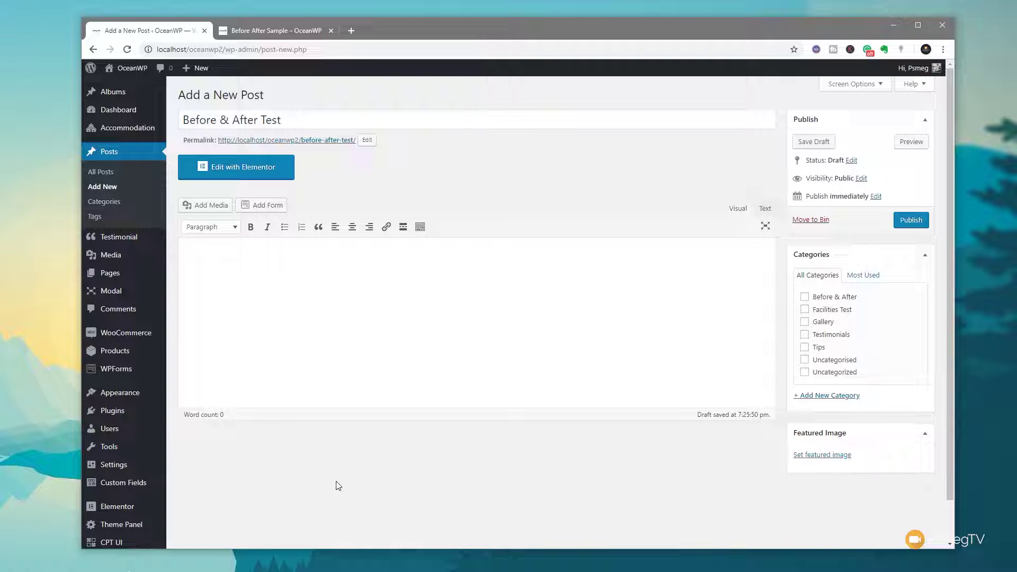
click(804, 298)
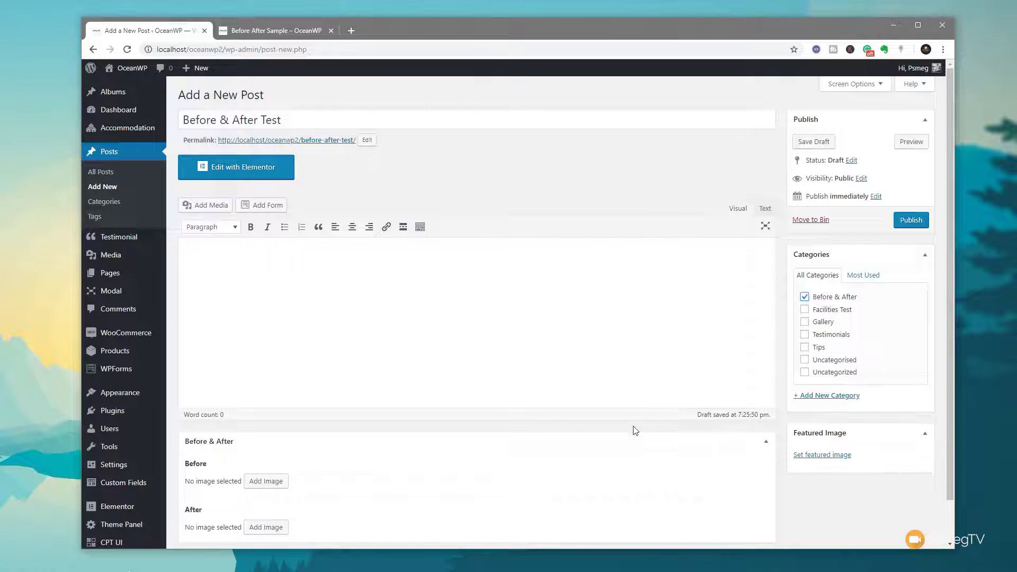
Set the post's Before image to the colour couple photo img_01192329.jpg from the media library
scroll(406, 474, down, 2)
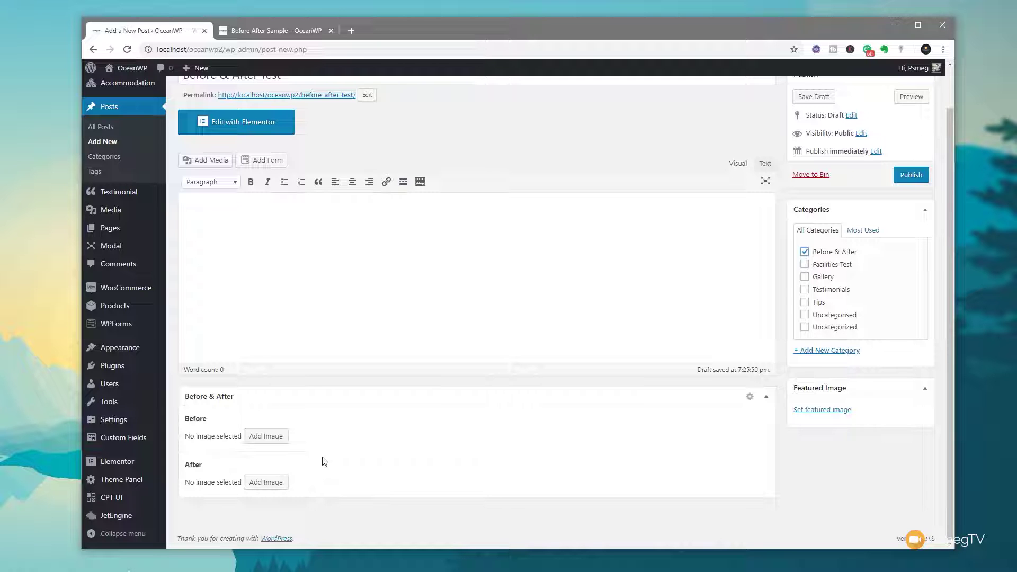
click(272, 437)
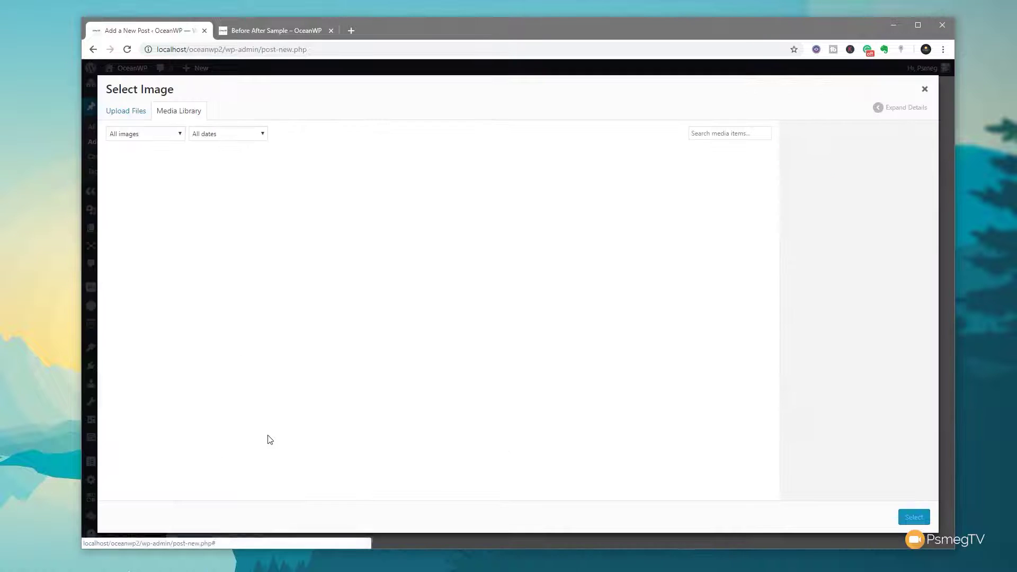
scroll(551, 408, down, 4)
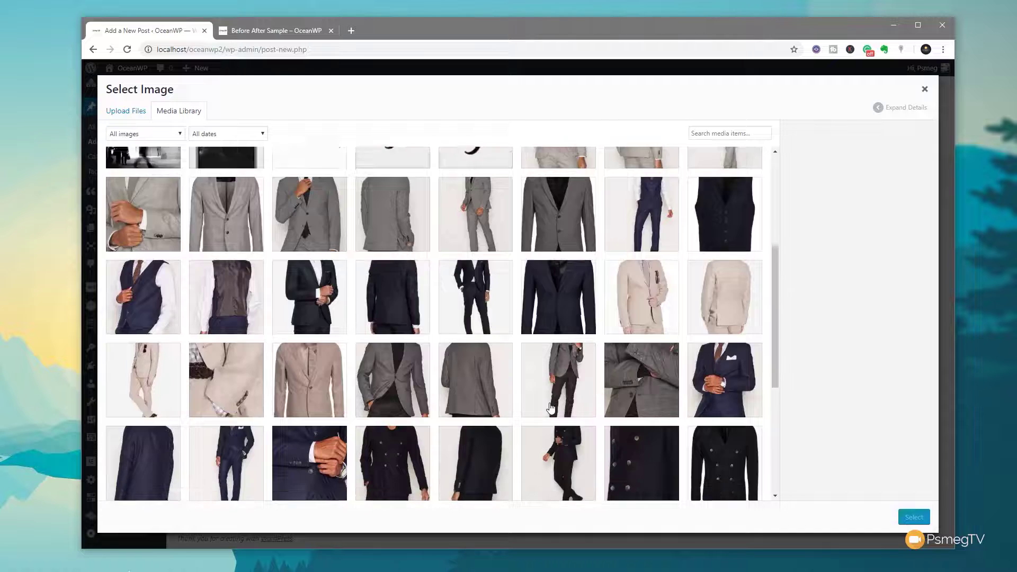
scroll(551, 408, down, 5)
click(630, 371)
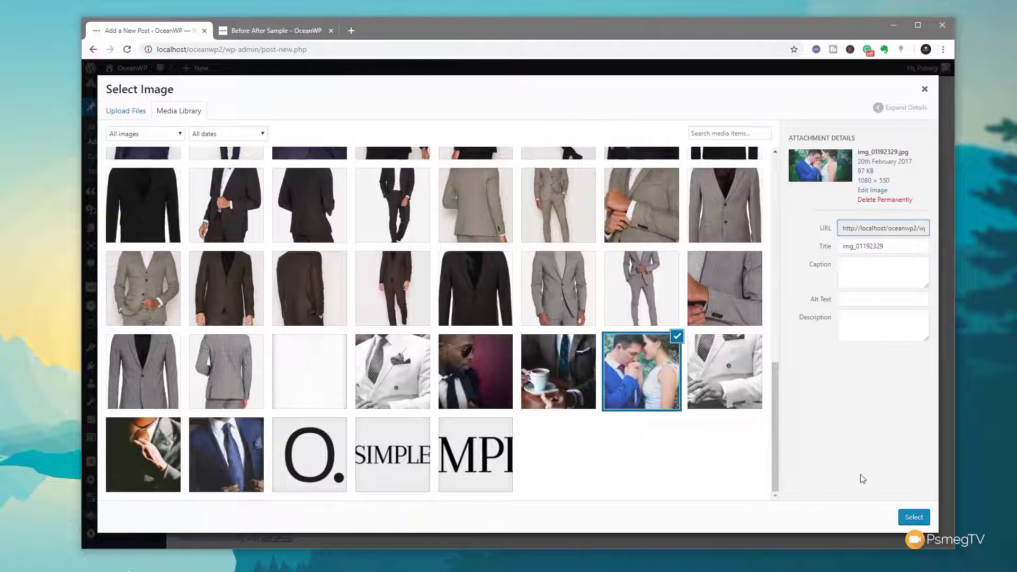
click(914, 517)
scroll(371, 462, down, 1)
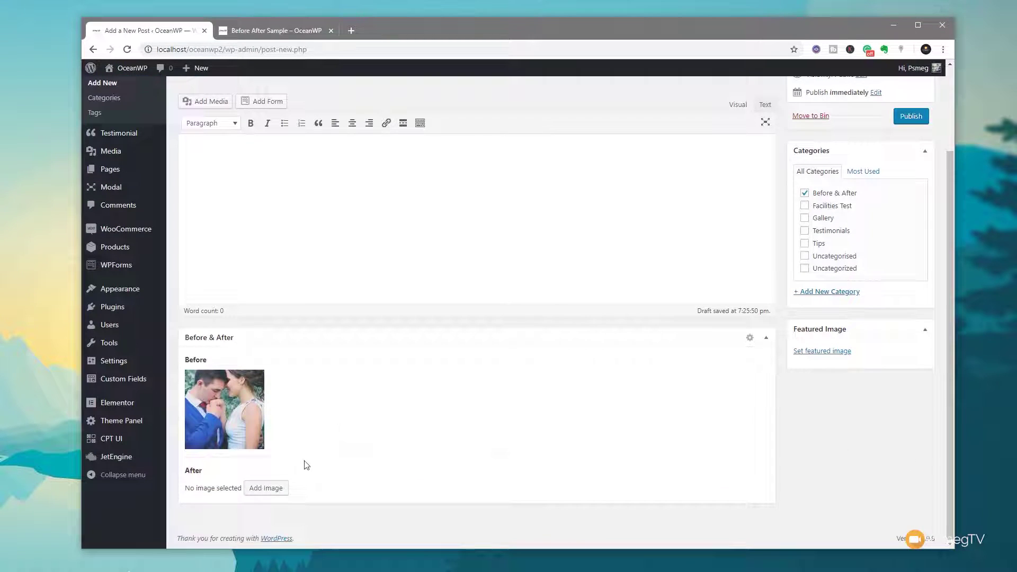
Set the post's After image to the black-and-white couple photo from the media library
click(271, 494)
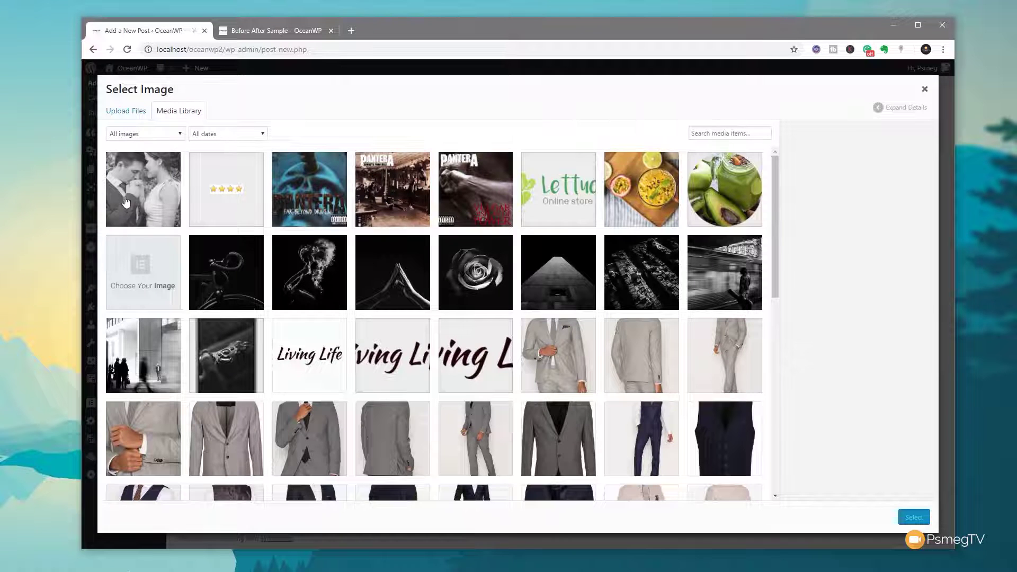
click(125, 201)
click(914, 517)
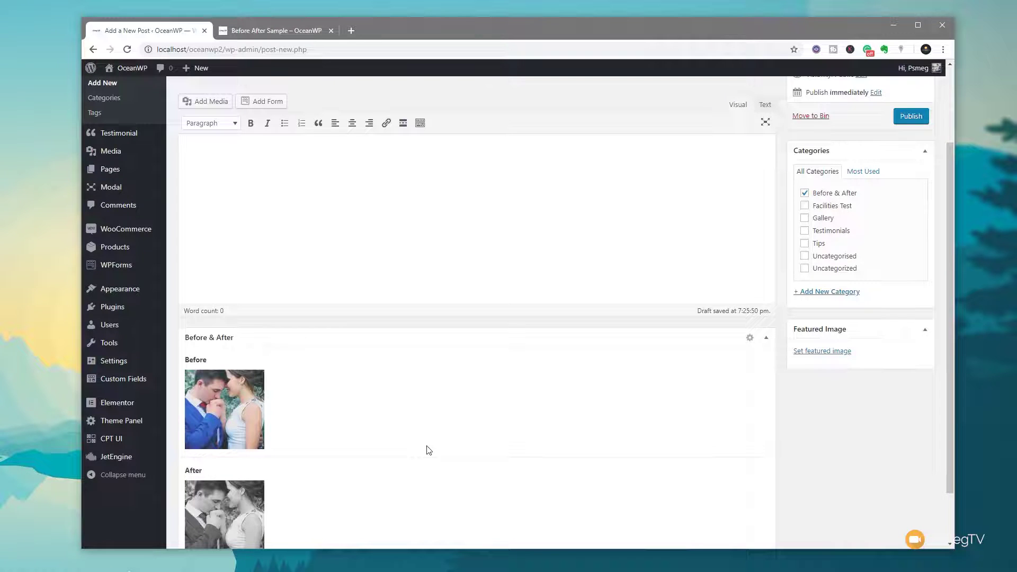
Fill the post body with two paragraphs of Lorem ipsum text and publish the post
scroll(429, 451, up, 2)
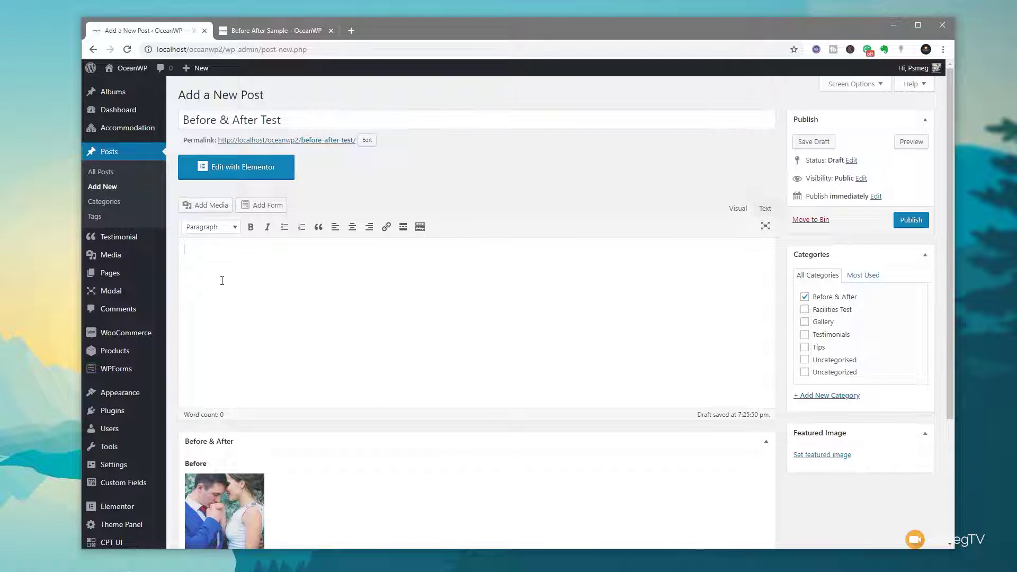
click(222, 281)
text(Lorem ipsum dolor sit amet, consectetur adipiscing elit, sed do eiusmod tempor incididunt ut labore et dolore magna aliqua. Ut enim ad minim veniam, quis nostrud exercitation ullamco laboris nisi ut aliquip ex ea commodo consequat. Duis aute irure dolor in reprehenderit in voluptate velit esse cillum dolore eu fugiat nulla pariatur. Excepteur sint occaecat cupidatat non proident, sunt in culpa qui officia deserunt mollit anim id est laborum. Lorem ipsum dolor sit amet, consectetur adipiscing elit, sed do eiusmod tempor incididunt ut labore et dolore magna aliqua. Ut enim ad minim veniam, quis nostrud exercitation ullamco laboris nisi ut aliquip ex ea commodo consequat. Duis aute irure dolor in reprehenderit in voluptate velit esse cillum dolore eu fugiat nulla pariatur. Excepteur sint occaecat cupidatat non proident, sunt in culpa qui officia deserunt mollit anim id est laborum.)
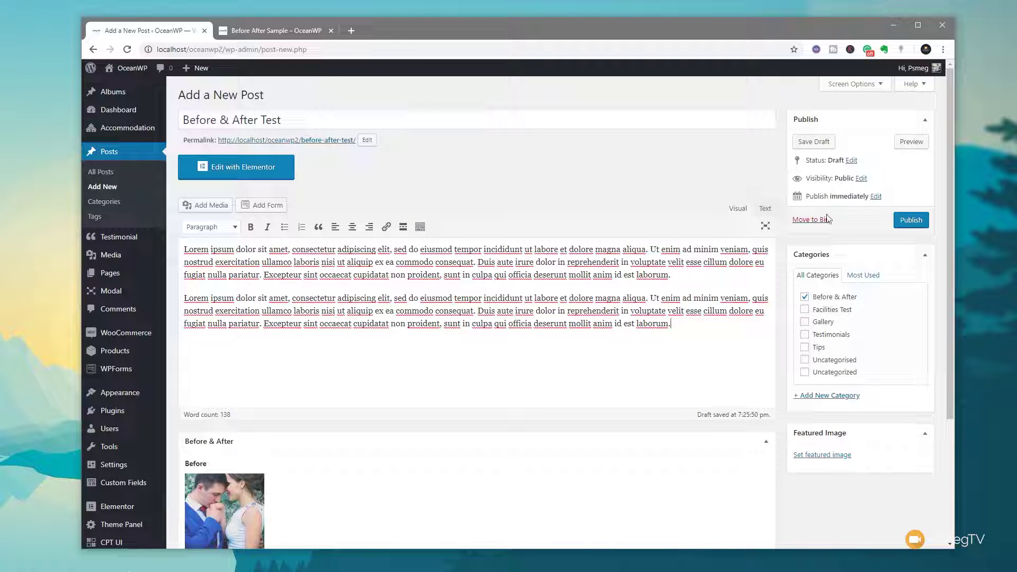
click(910, 220)
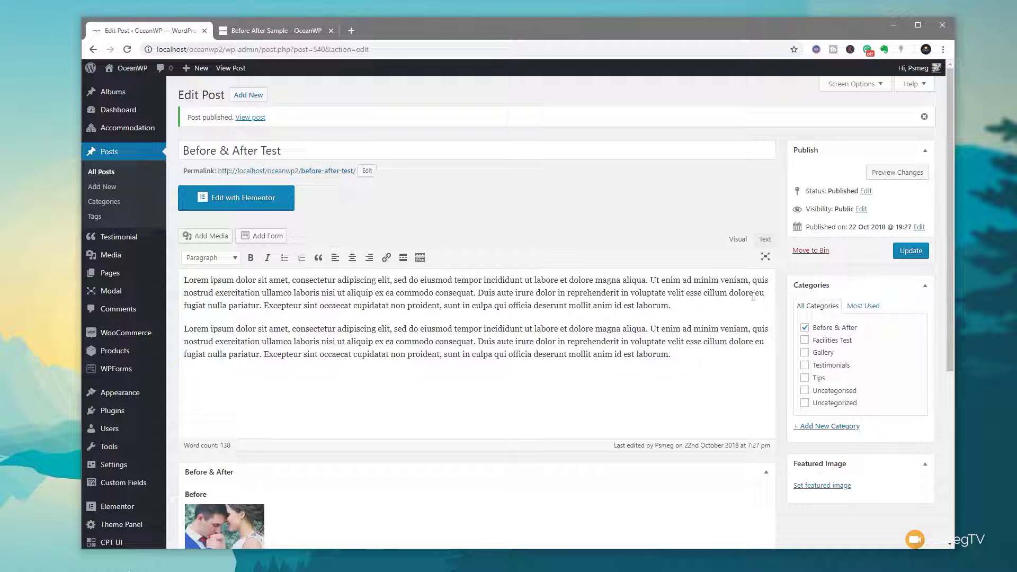
Create an Elementor template of type Single for the Post type, named "Before After Single", and dismiss the template library
mouse_move(154, 507)
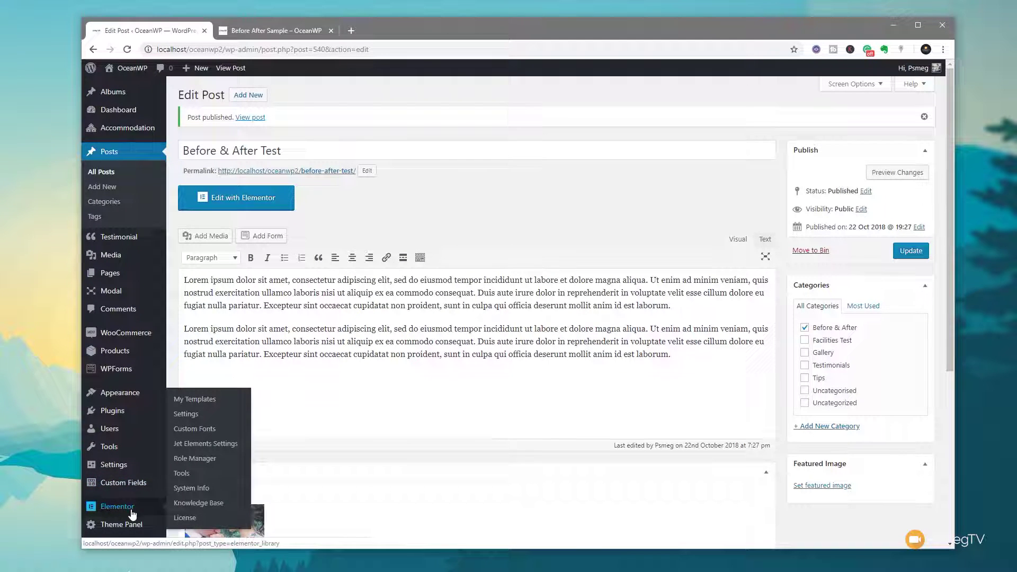
click(210, 405)
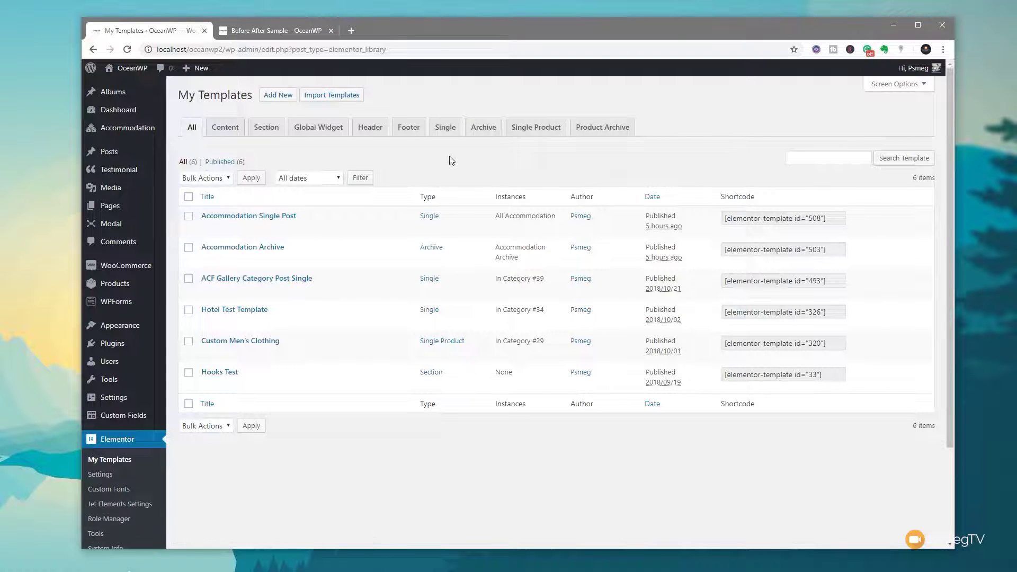
click(448, 131)
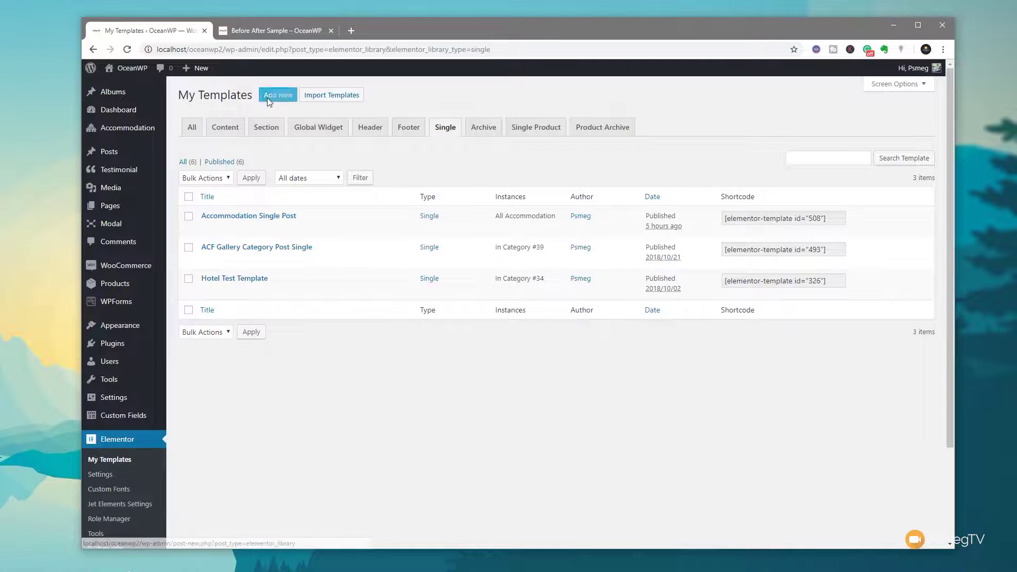
click(267, 98)
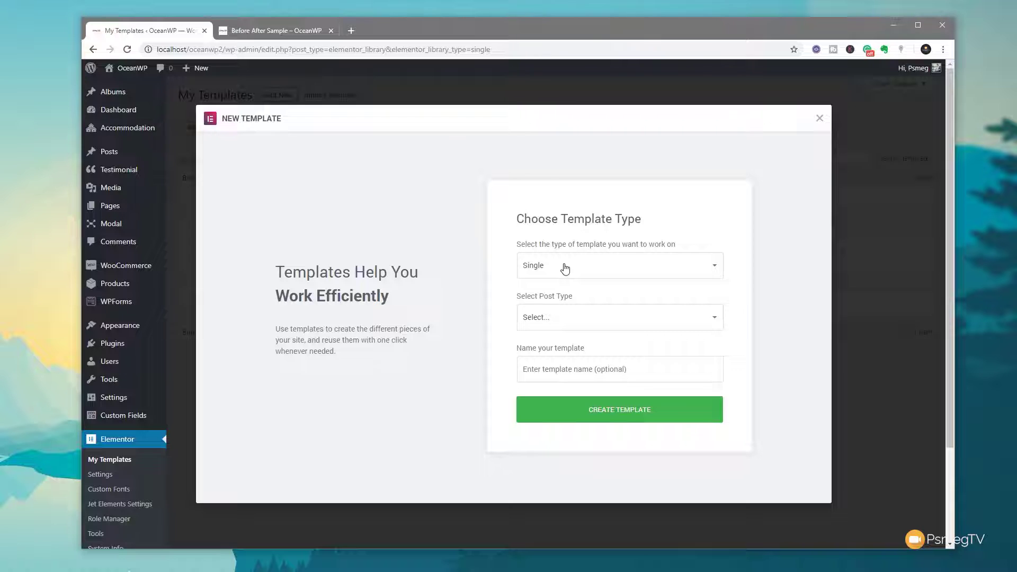
click(557, 318)
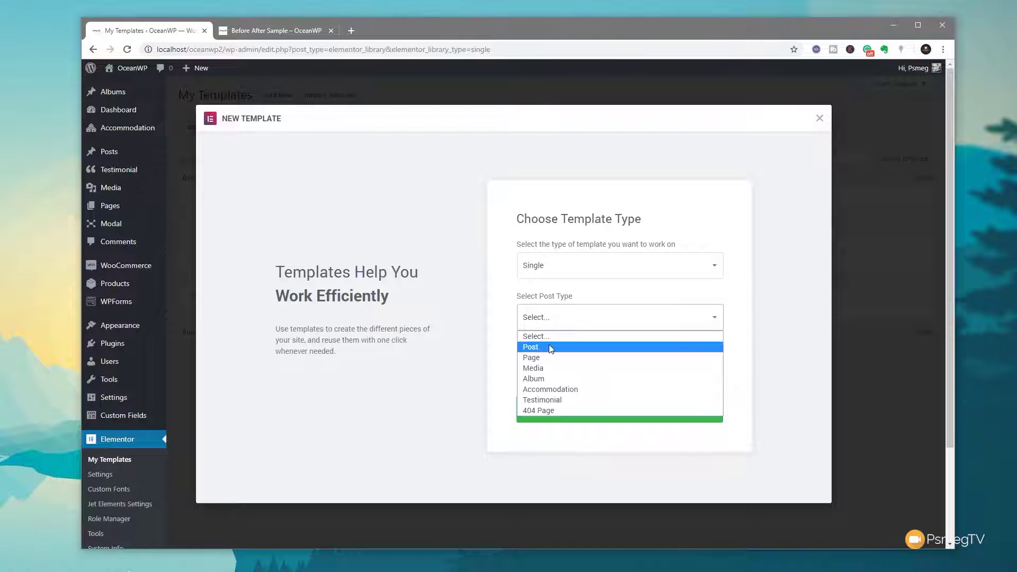
click(548, 346)
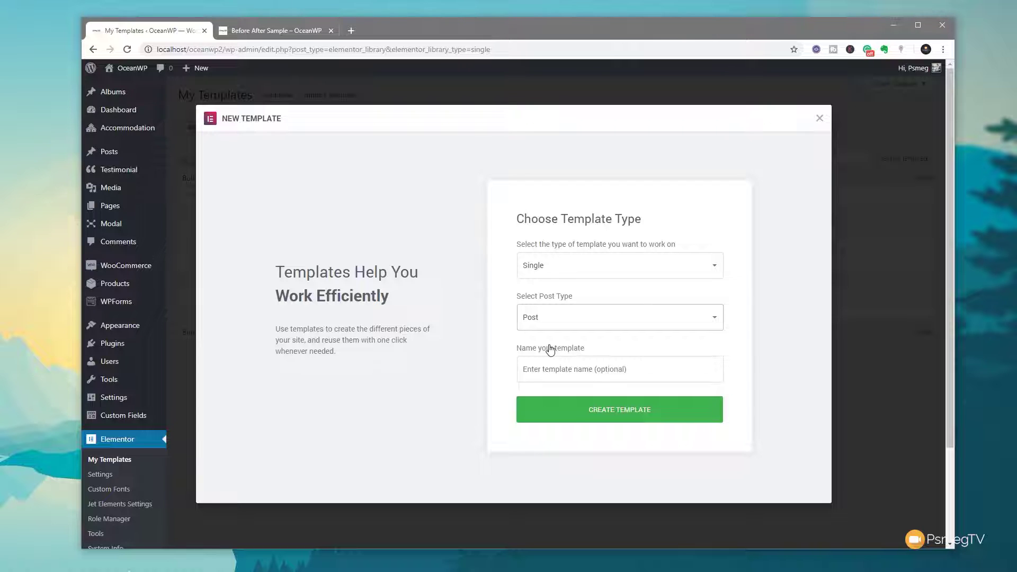
click(551, 366)
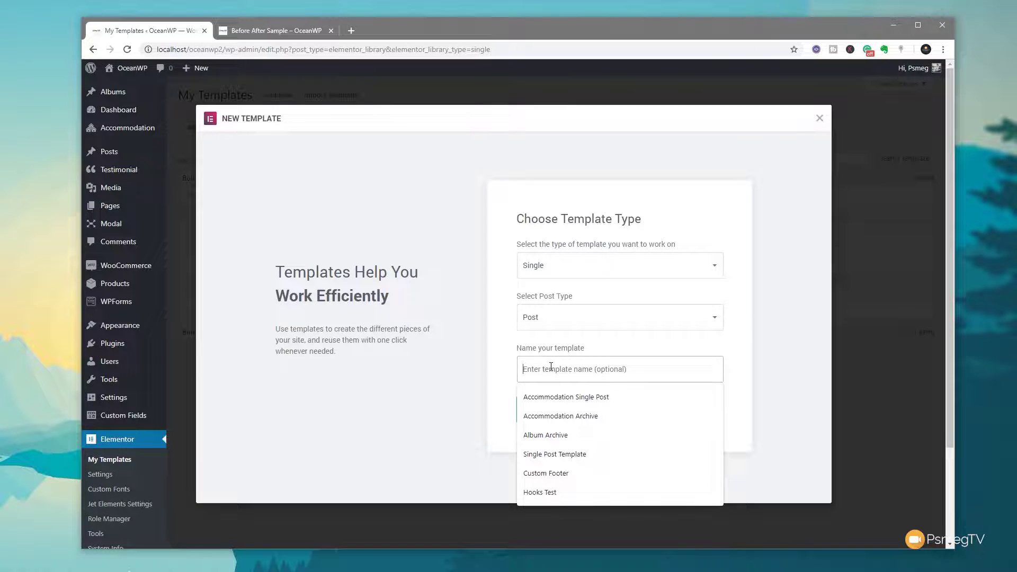
text(Before After Singl)
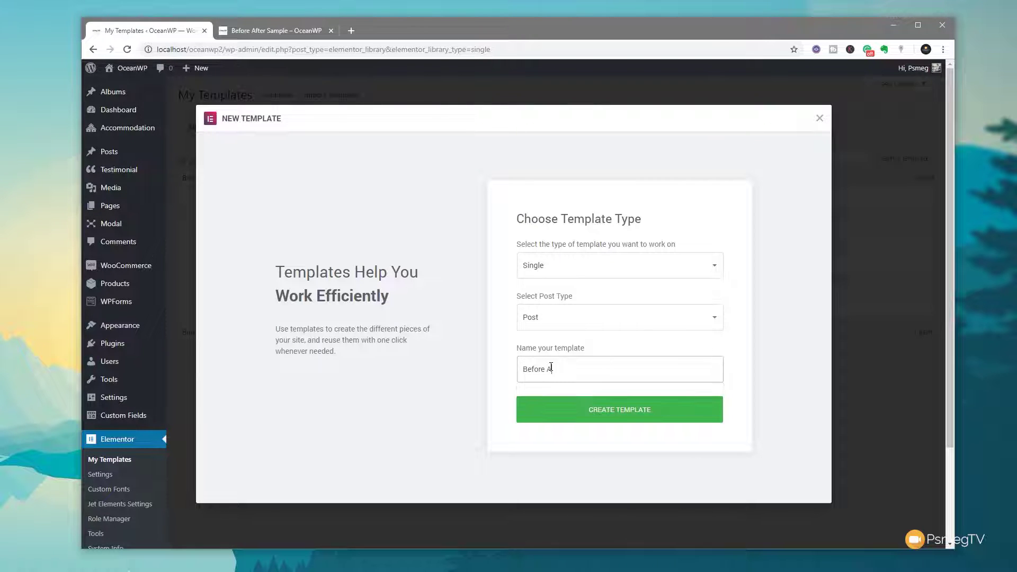
text(e)
click(601, 420)
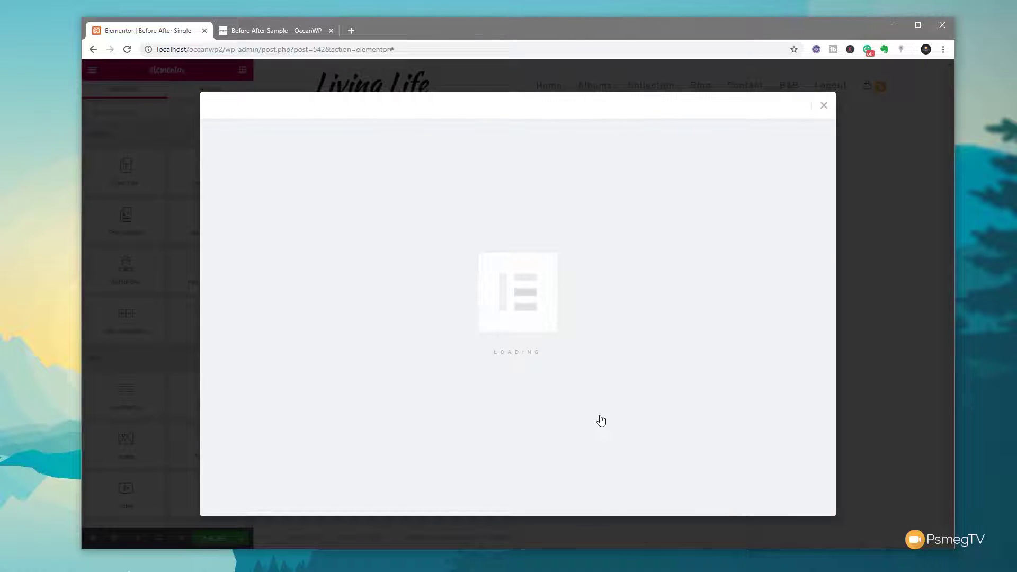
click(822, 108)
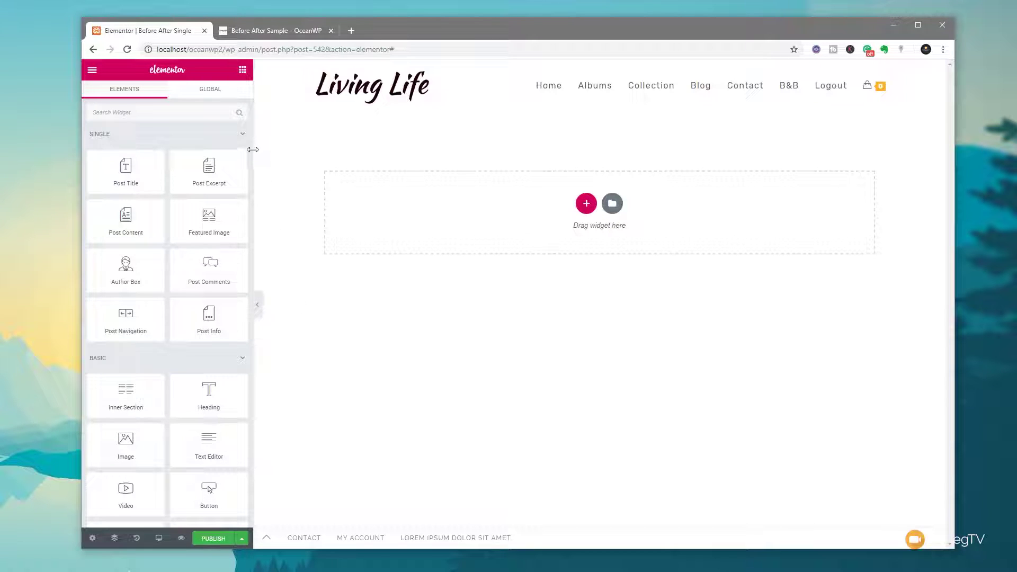
Add the Image Comparison widget from the OceanWP Elements to the empty template area
click(243, 135)
click(243, 162)
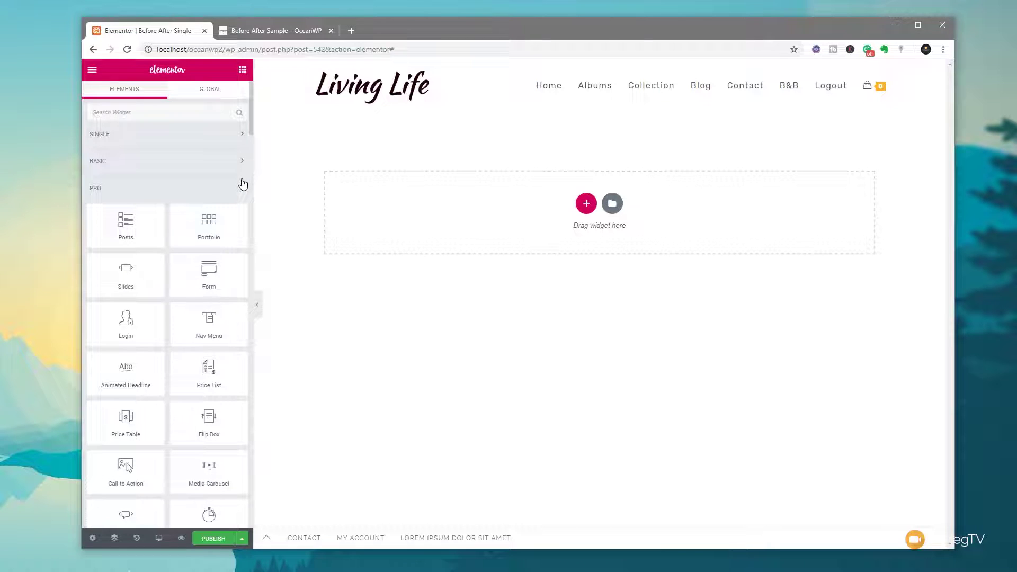
click(241, 190)
click(241, 216)
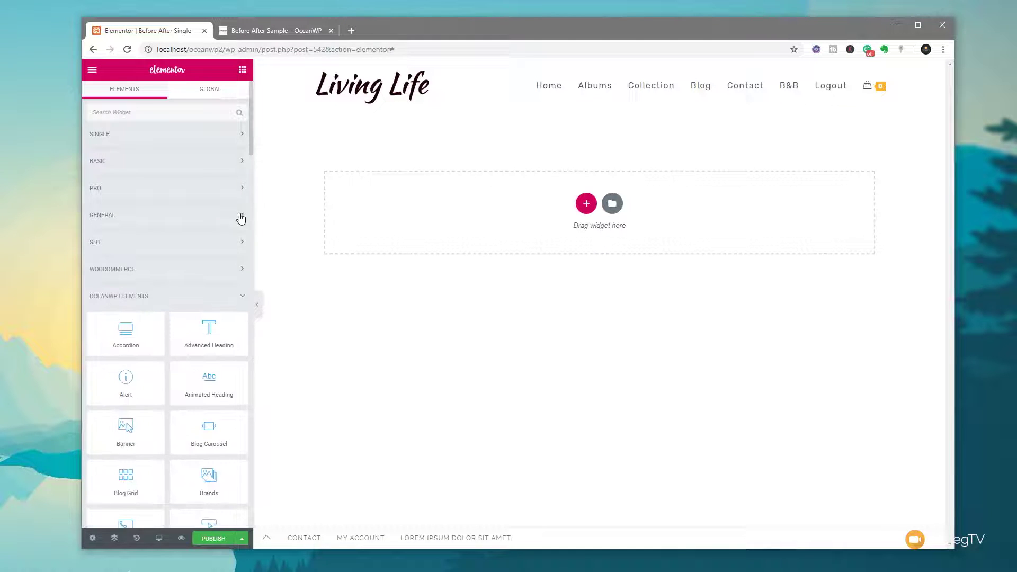
scroll(170, 339, down, 1)
scroll(170, 338, down, 1)
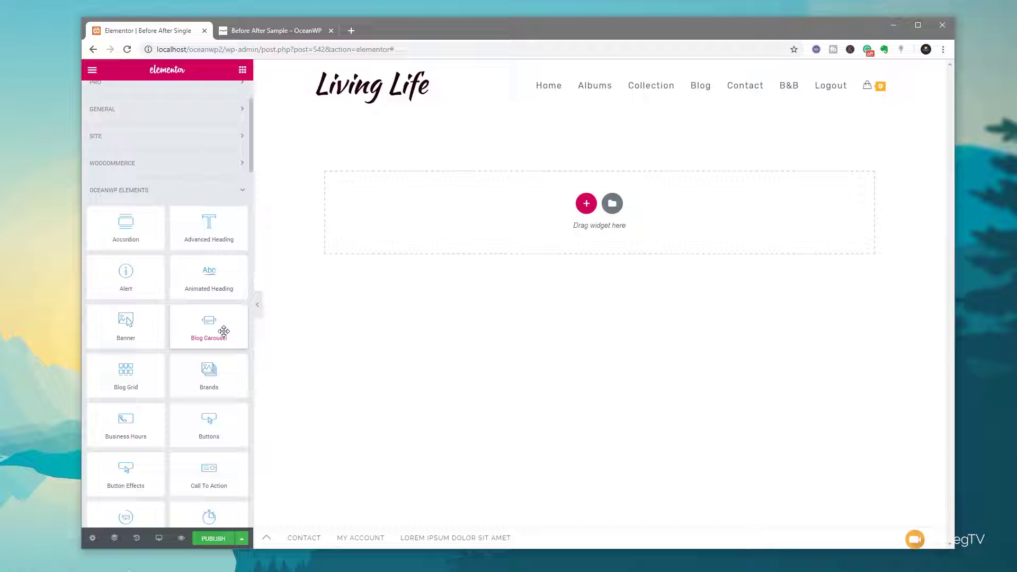
scroll(199, 360, down, 1)
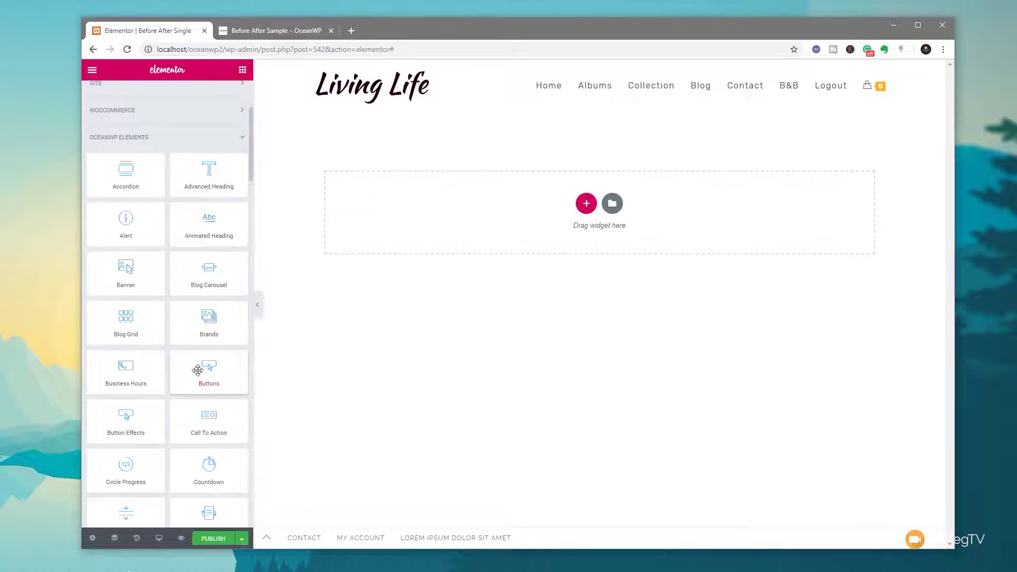
scroll(164, 408, down, 1)
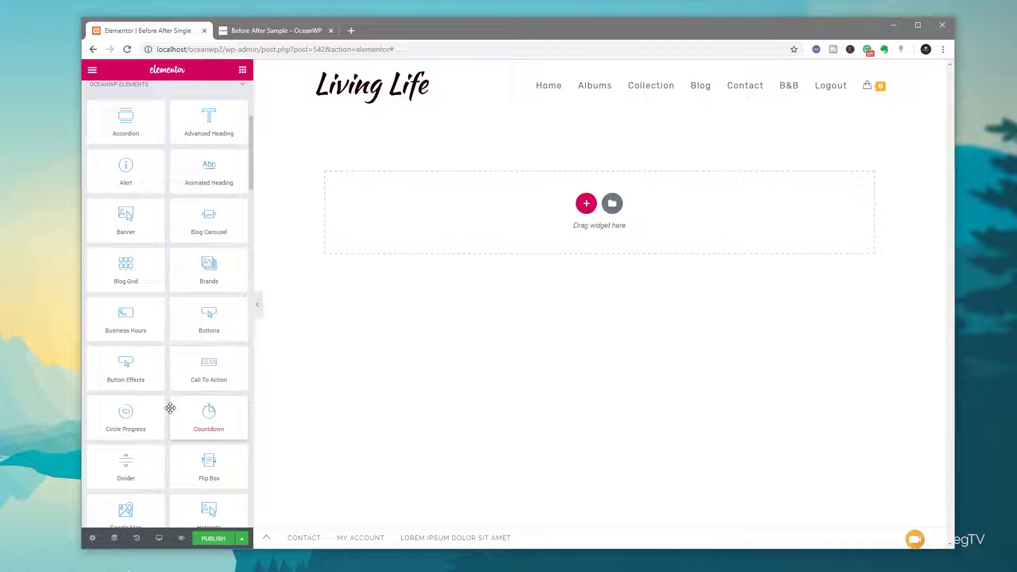
scroll(170, 407, down, 1)
scroll(170, 408, down, 1)
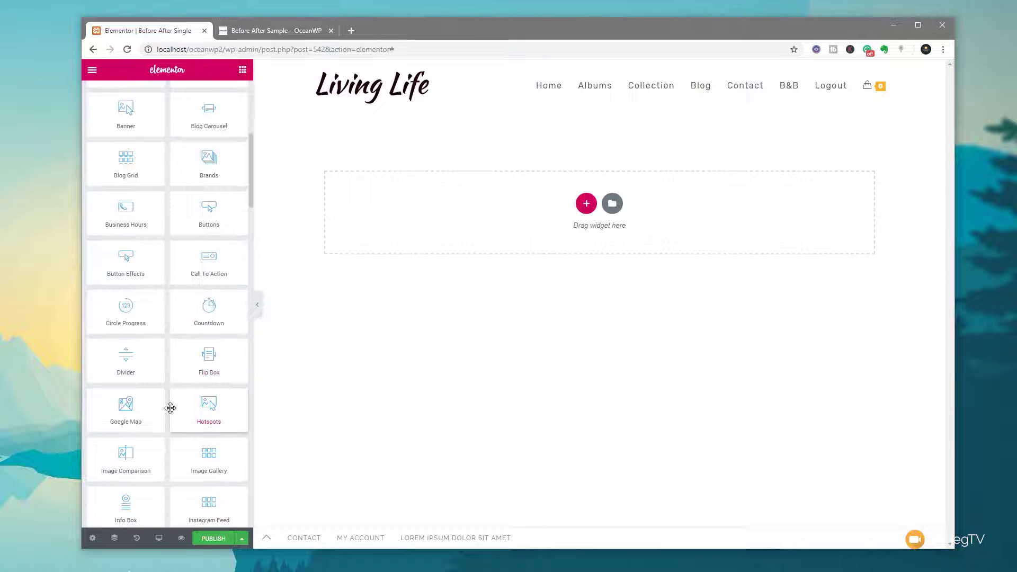
drag(120, 454, 503, 213)
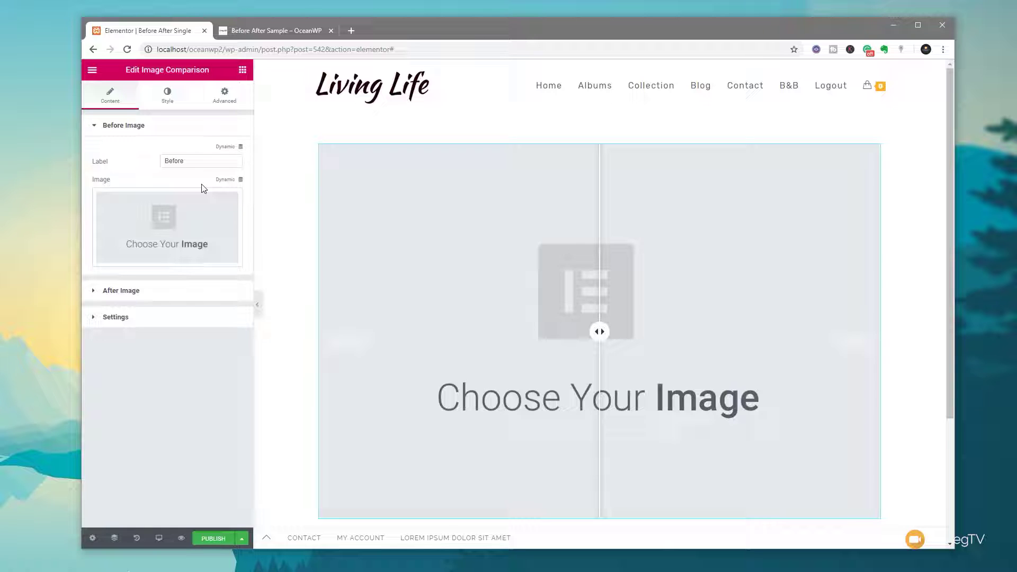
Link the comparison's Before image dynamically to the ACF Image Field with the key Before
click(241, 181)
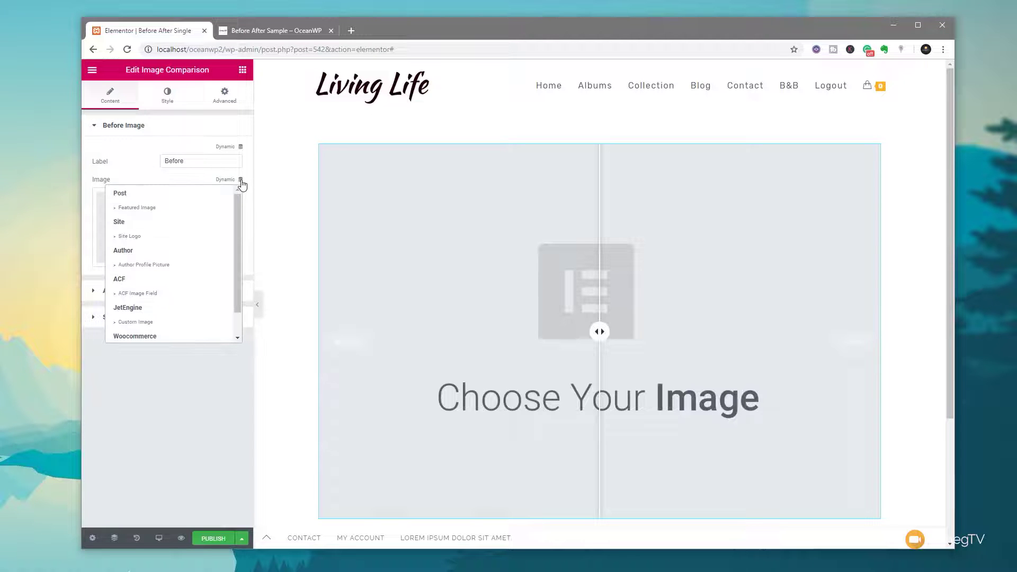
click(142, 294)
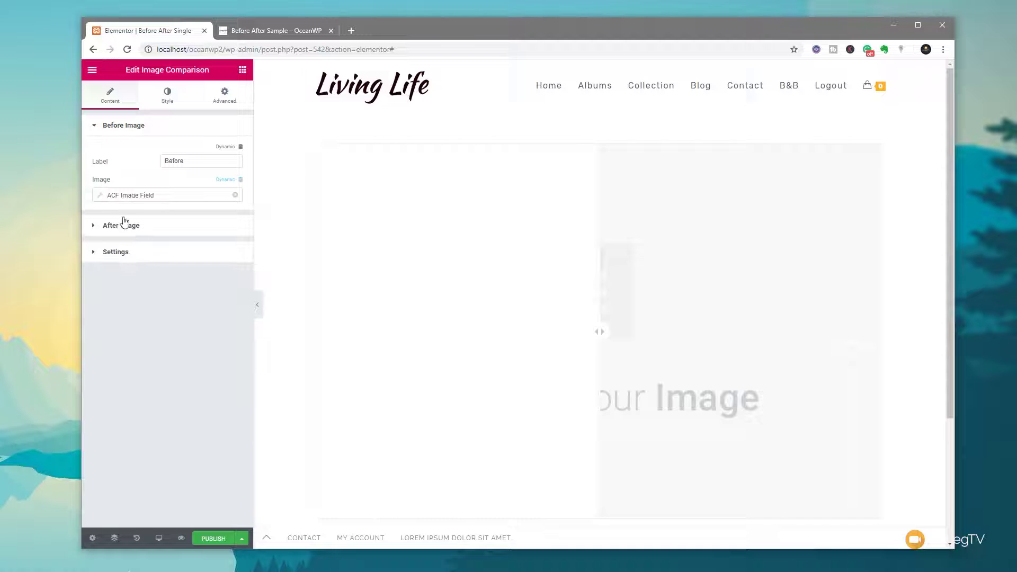
click(102, 199)
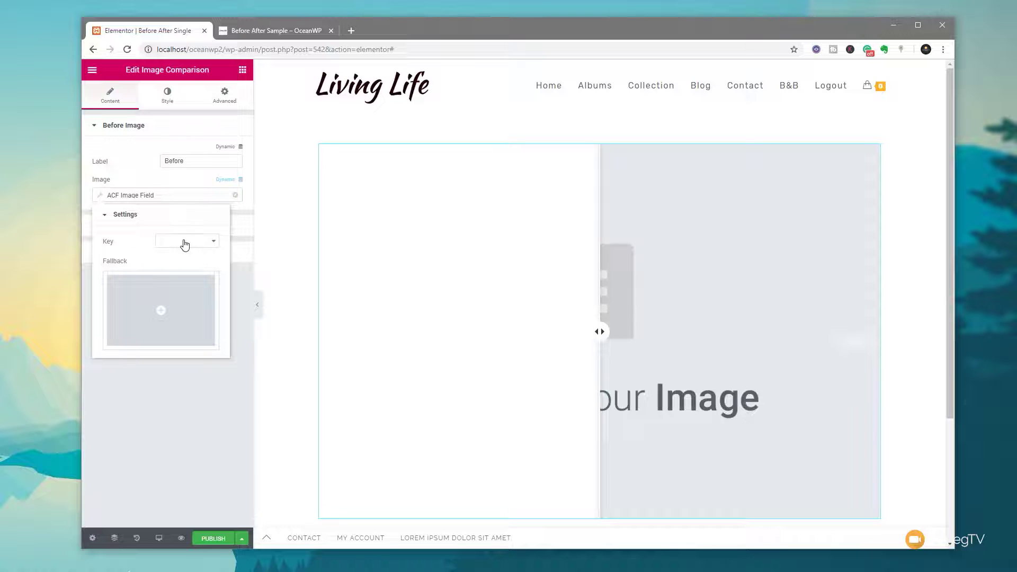
click(184, 244)
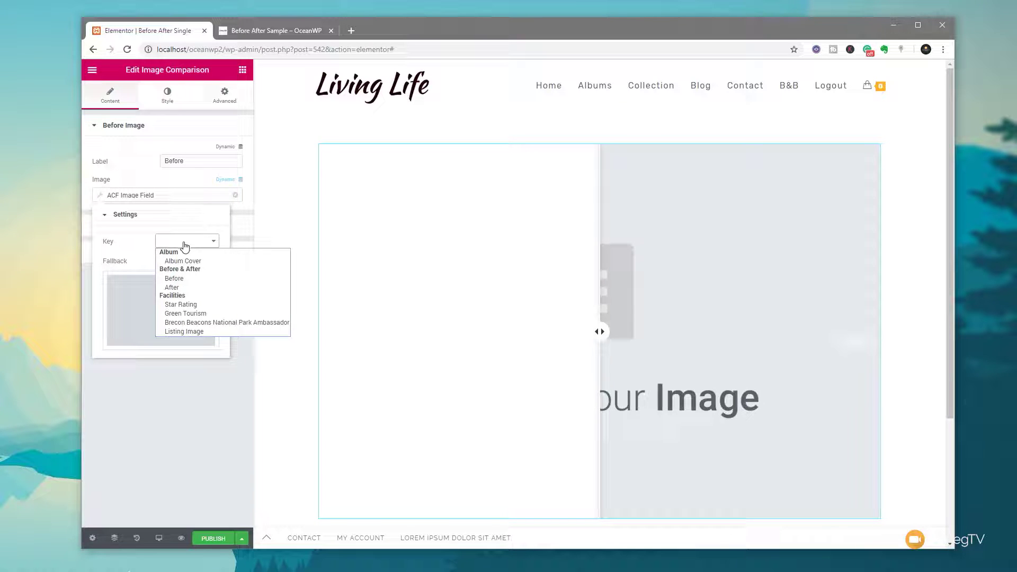
click(178, 280)
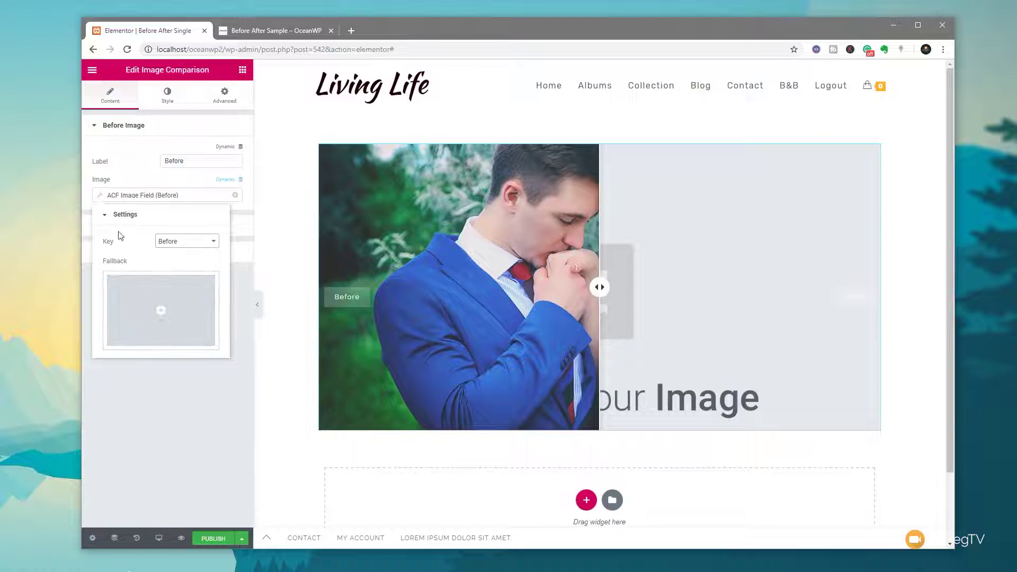
click(185, 342)
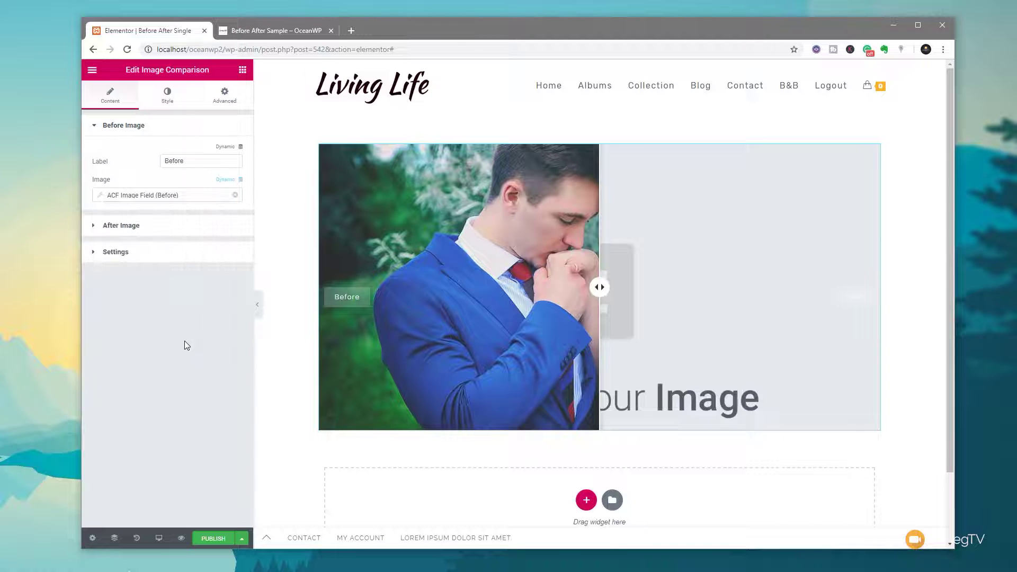
Link the comparison's After image dynamically to the ACF Image Field with the key After
click(135, 226)
click(240, 206)
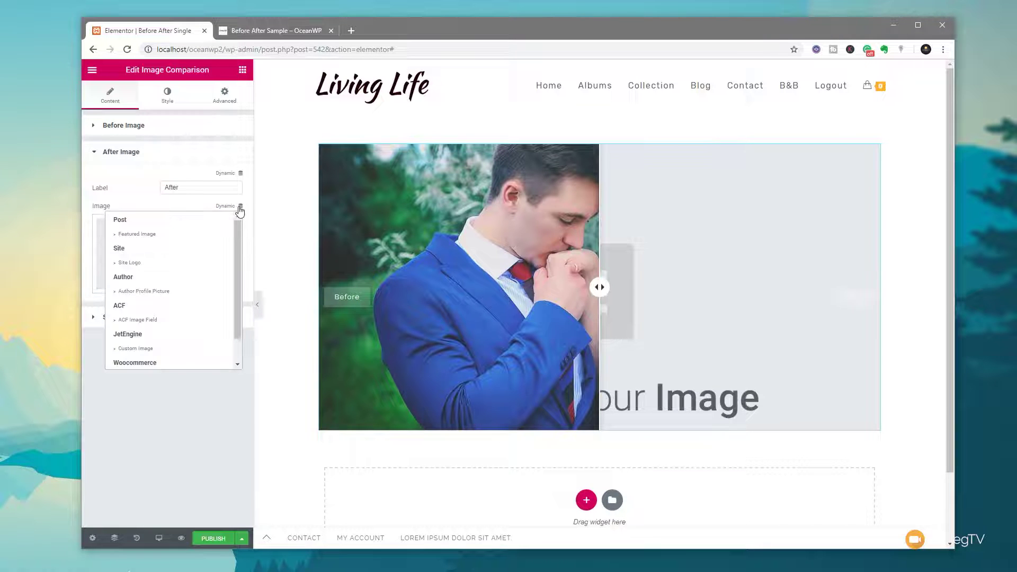
click(137, 319)
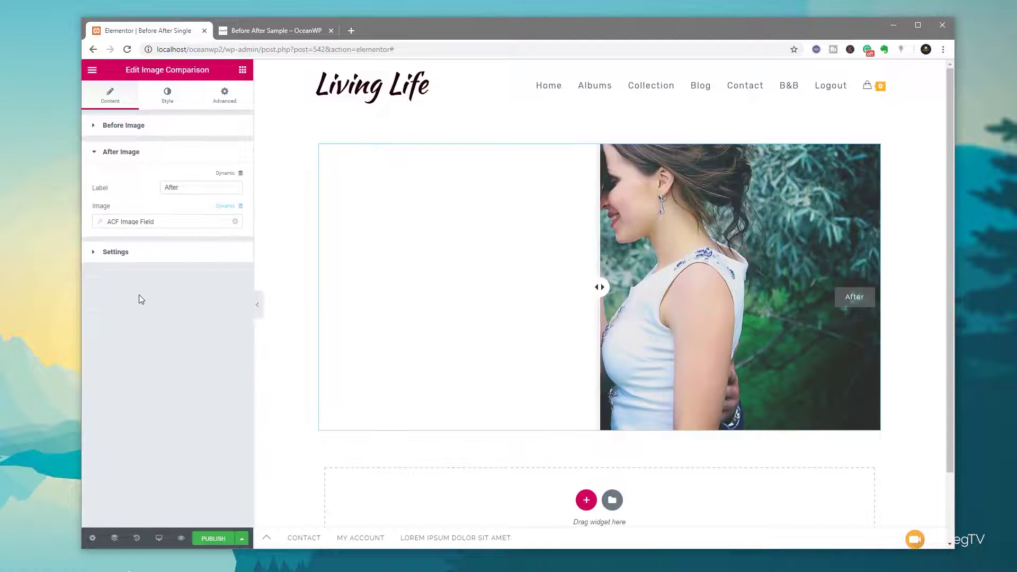
click(100, 225)
click(178, 272)
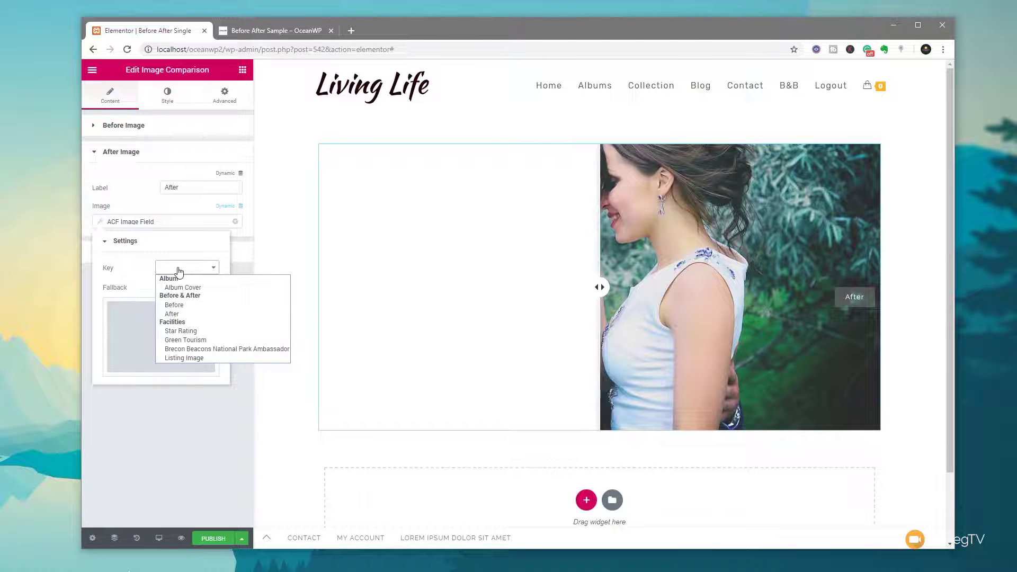
click(180, 316)
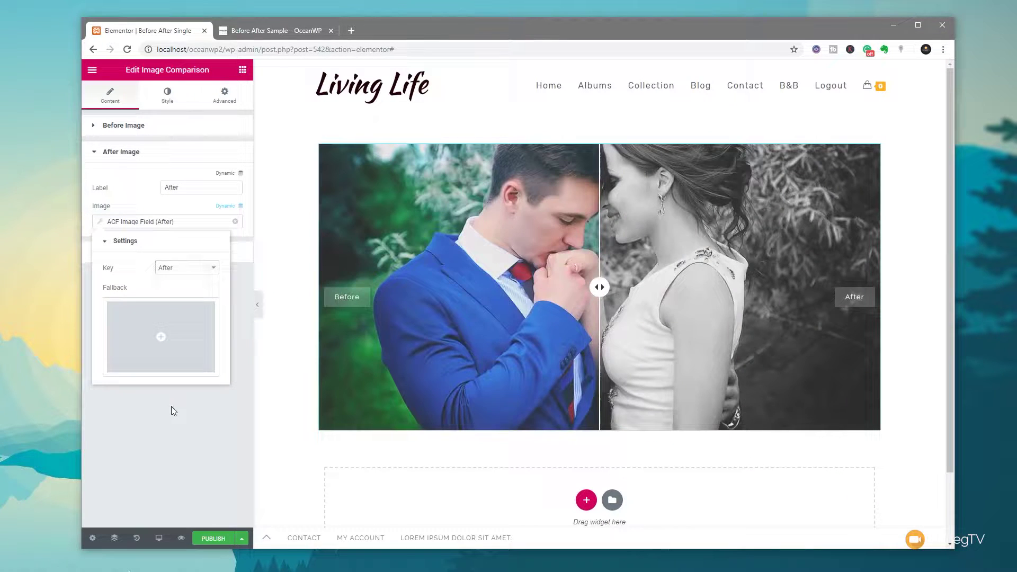
click(171, 407)
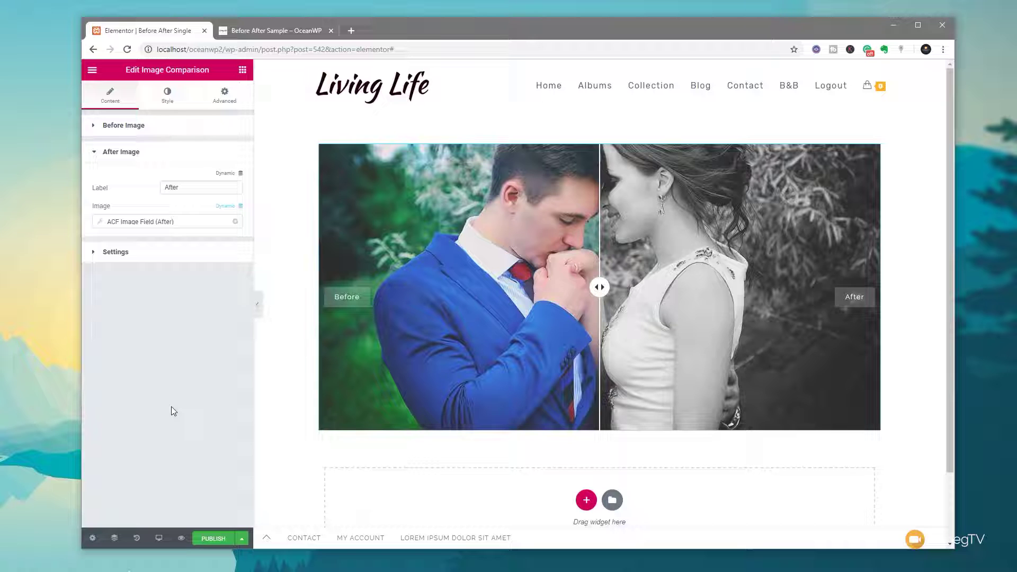
Set the image comparison's orientation to Vertical
click(130, 252)
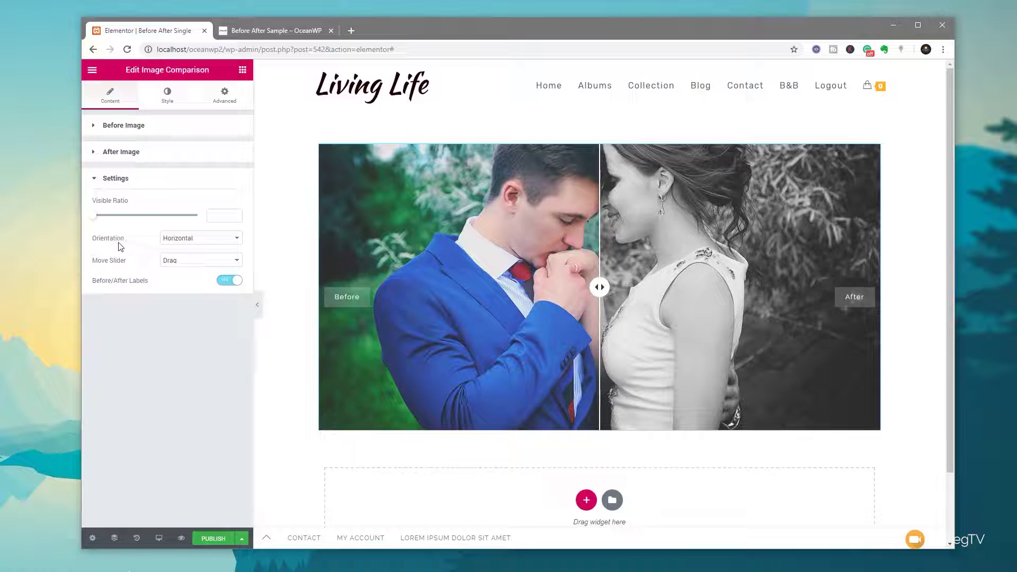
click(164, 243)
click(179, 253)
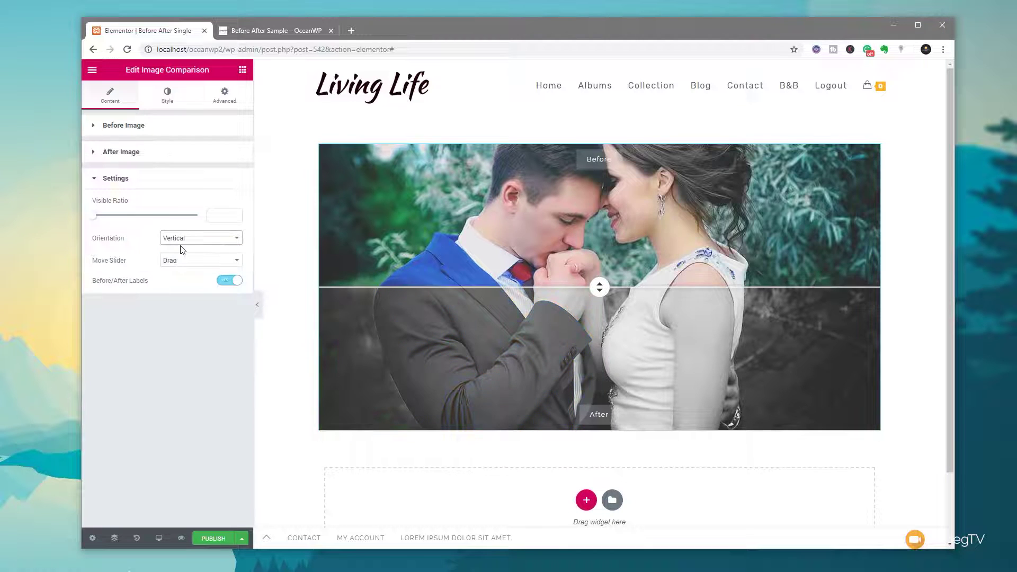
Set the image comparison's orientation to Horizontal, with Drag as the slider movement and the Before/After labels enabled
click(184, 243)
click(182, 247)
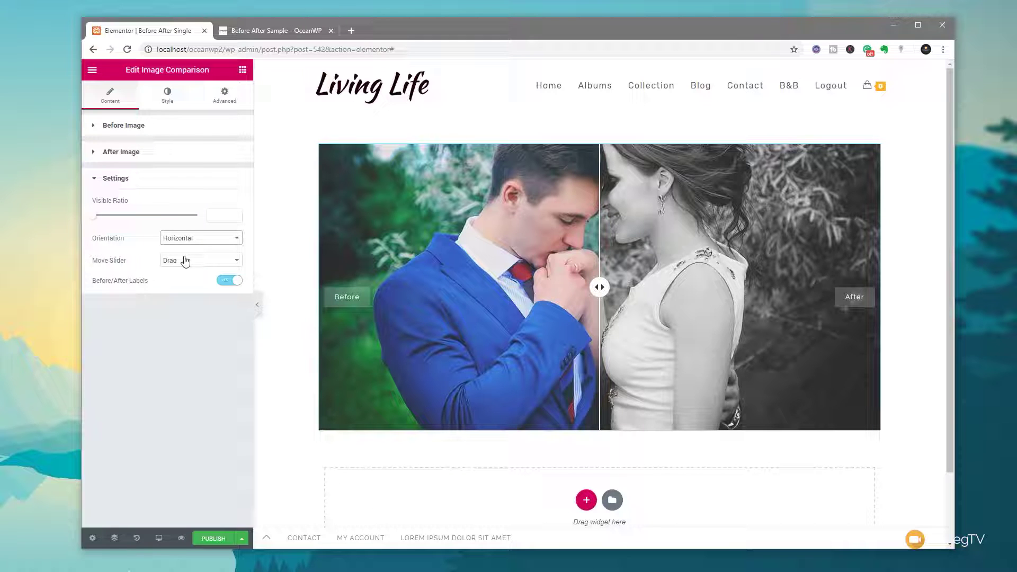
click(177, 263)
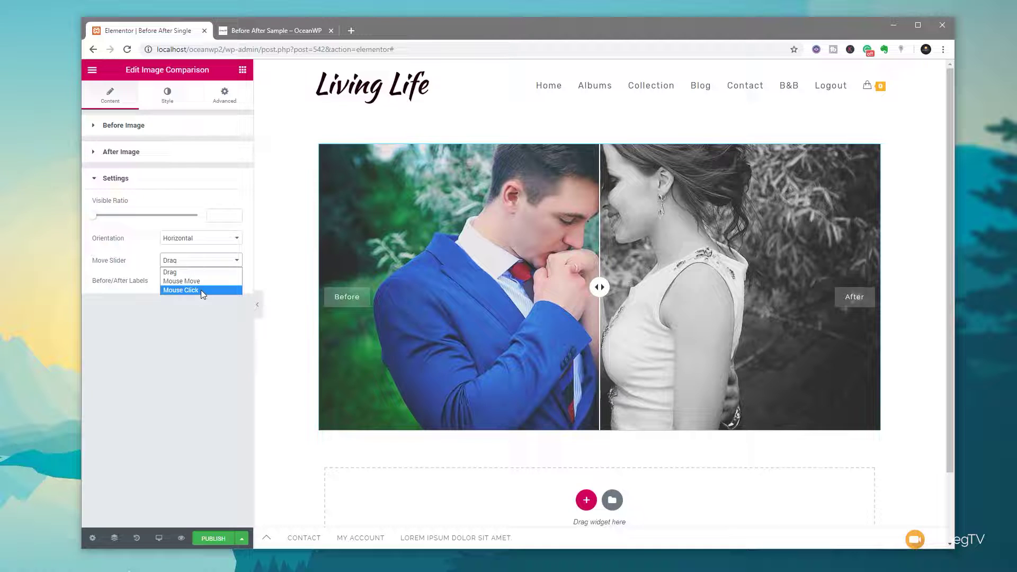
click(201, 272)
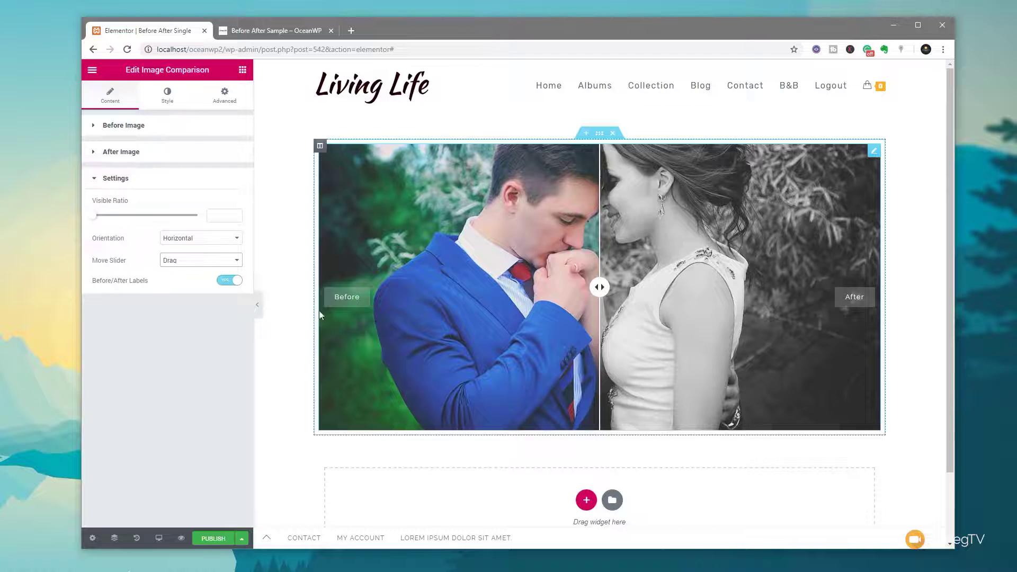
click(225, 280)
click(233, 281)
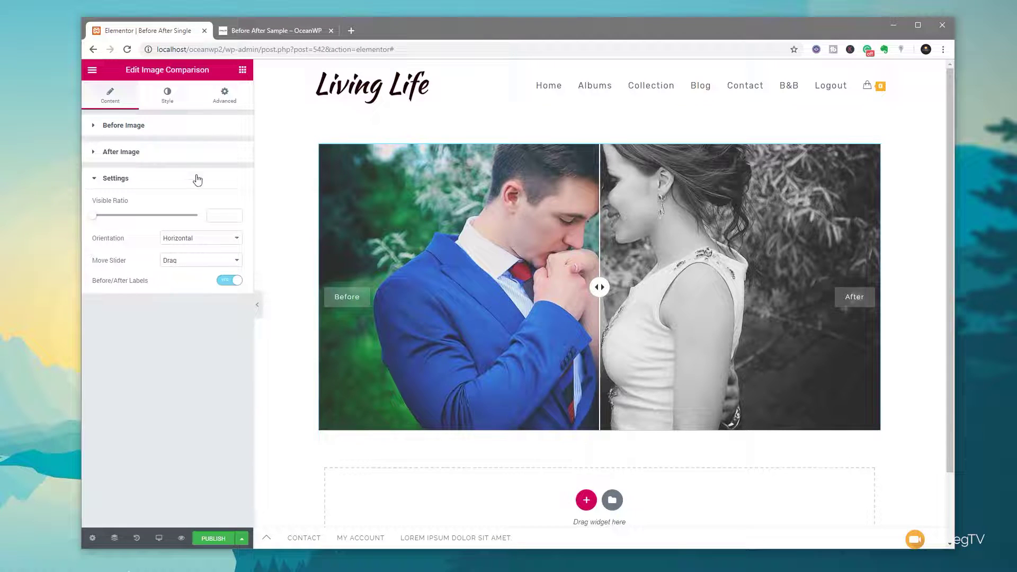
click(161, 97)
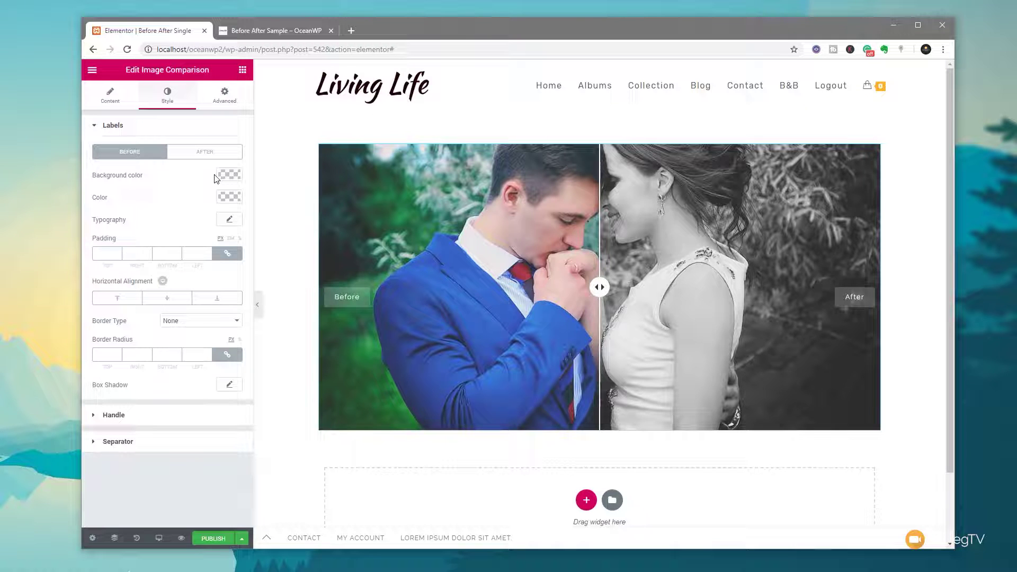
click(132, 415)
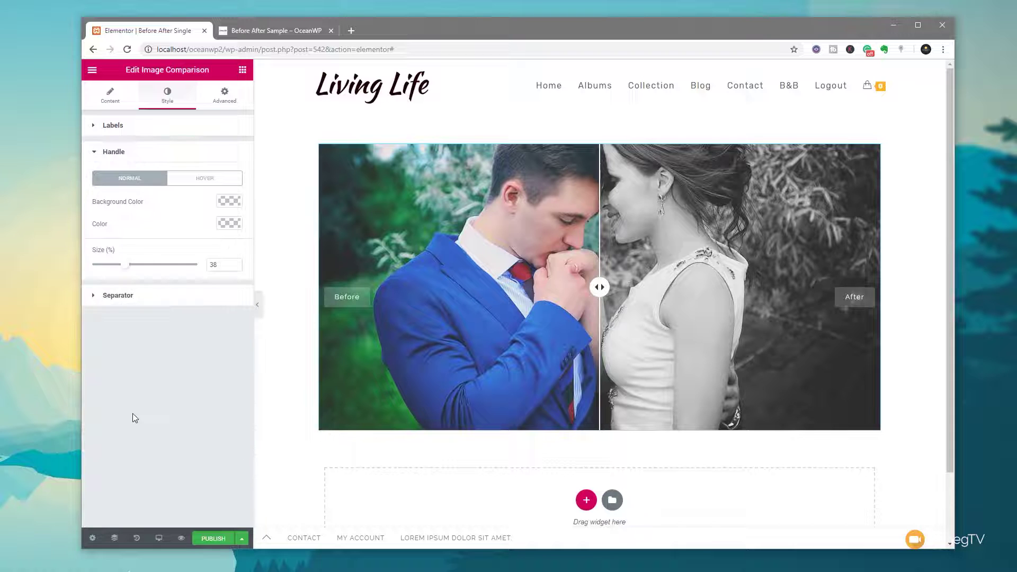
click(125, 299)
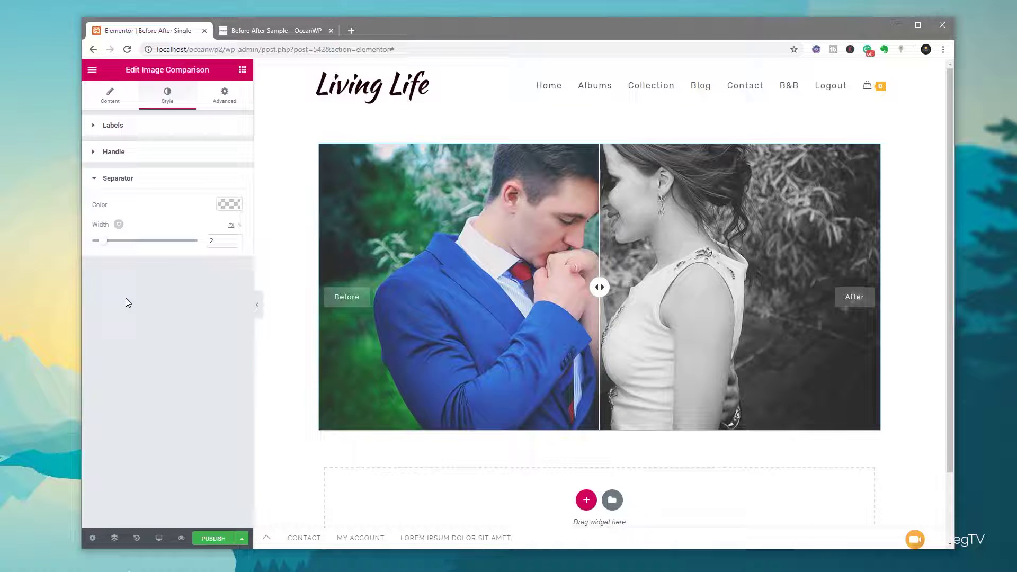
Give the image comparison widget a border radius of 10 and a Solid border type
click(223, 99)
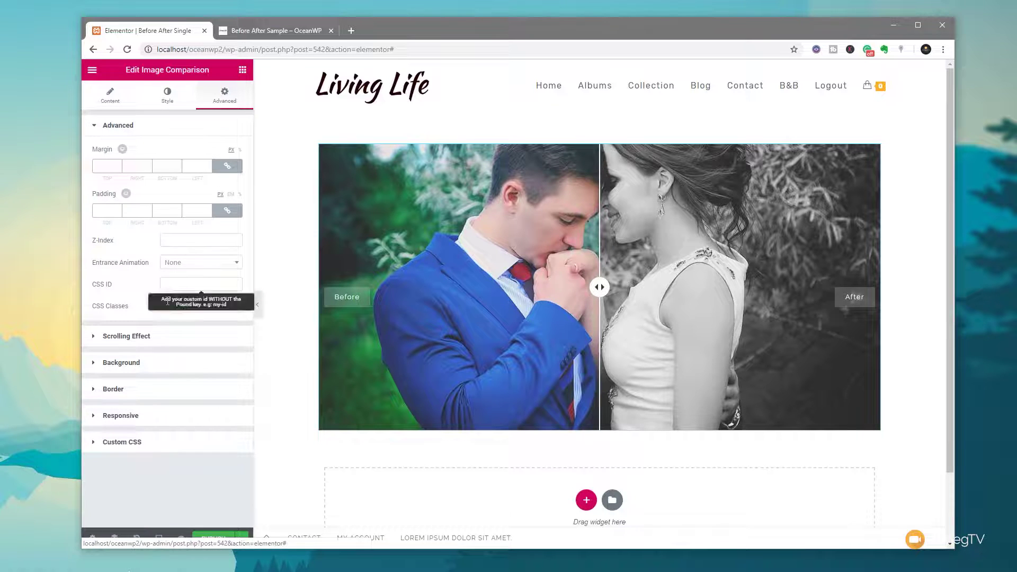
click(122, 389)
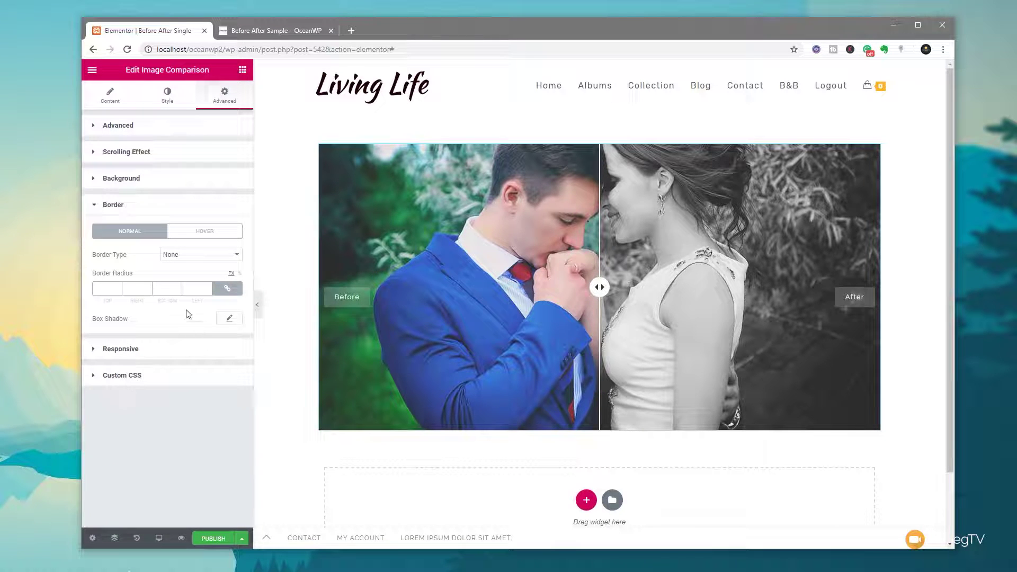
click(105, 290)
text(10)
click(231, 260)
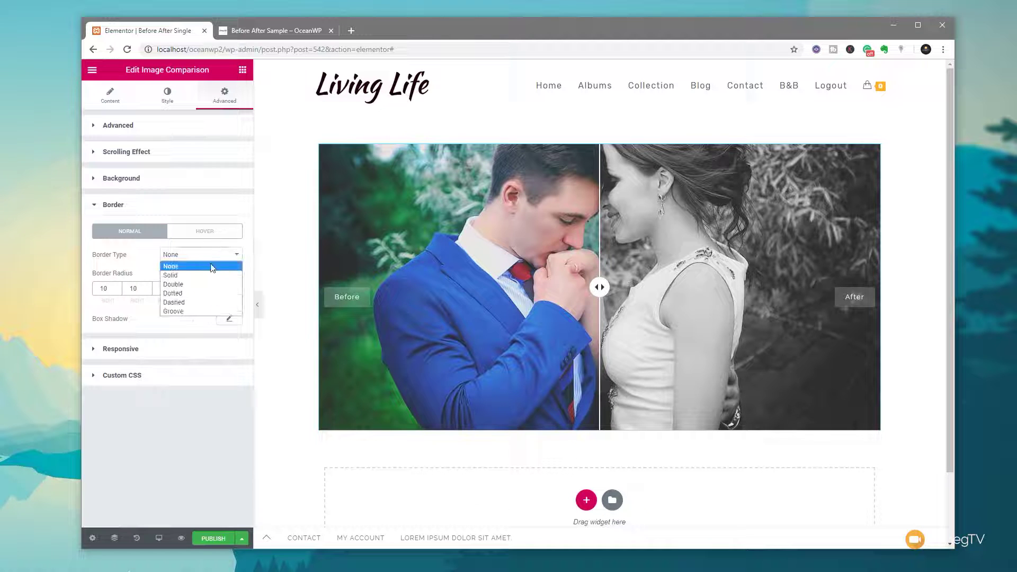
click(194, 278)
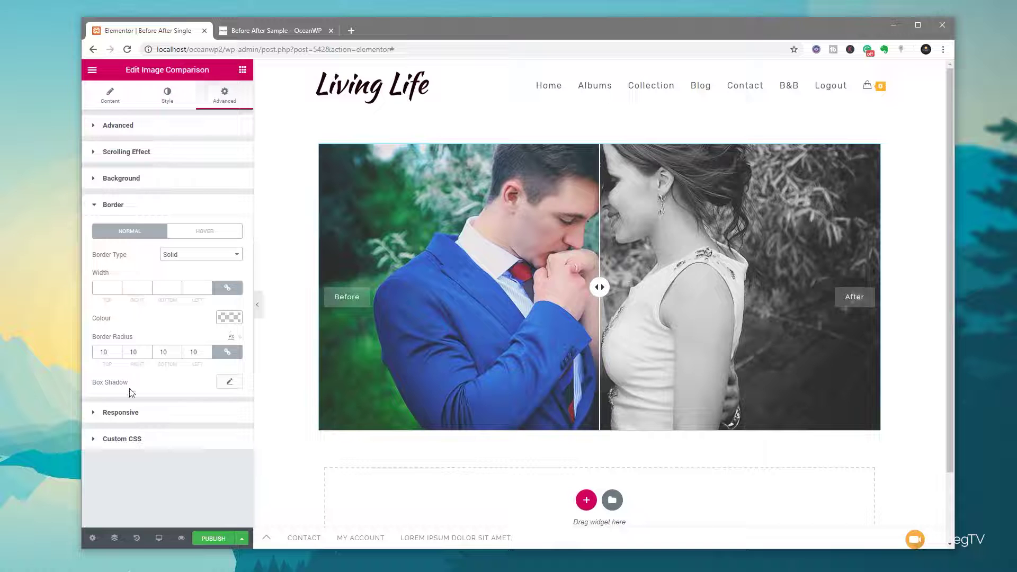
Clear the image comparison's border radius and set its border width to 10 on all sides
click(103, 352)
key(BackSpace)
key(BackSpace)
click(100, 289)
text(10)
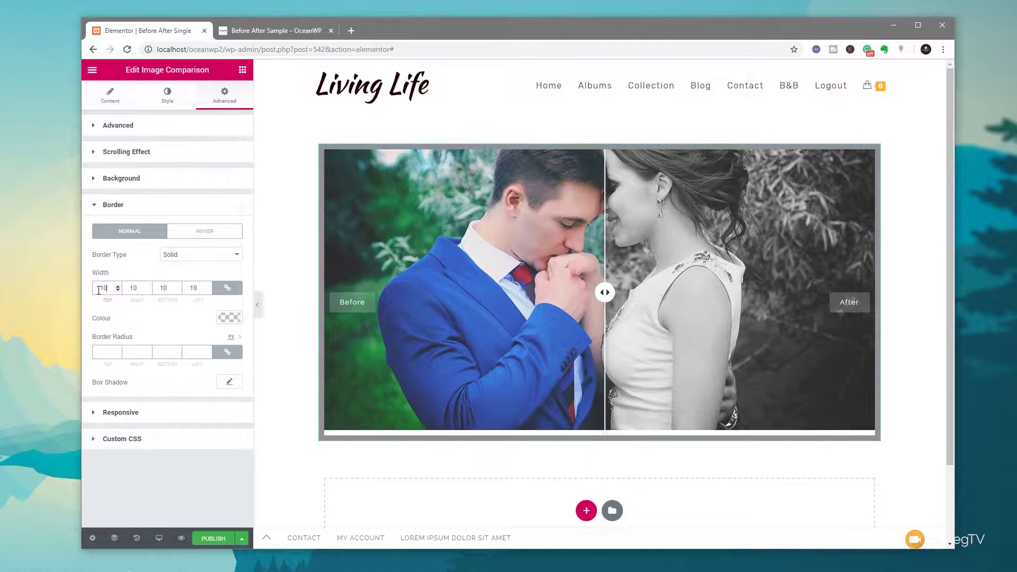
Set the image comparison's border colour to white (#ffffff)
click(229, 317)
click(206, 443)
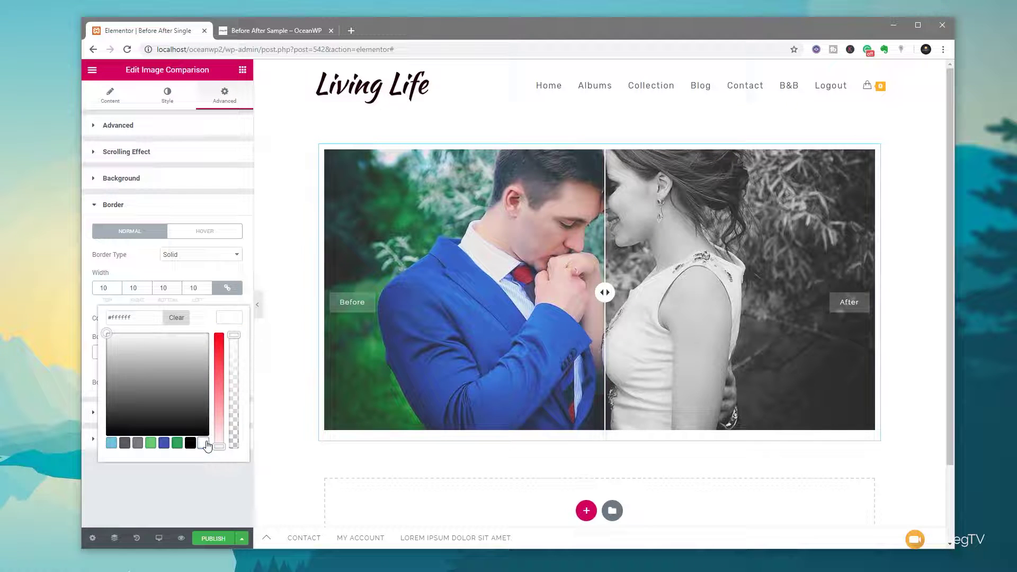
click(183, 478)
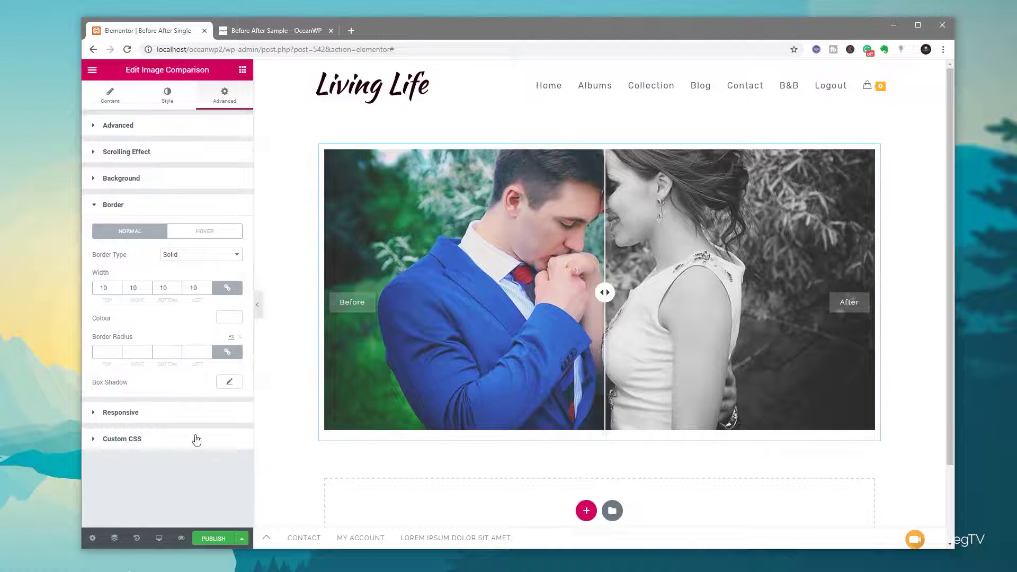
Add a box shadow to the image comparison with increased blur and the colour rgba(0,0,0,0.23)
click(232, 382)
scroll(193, 413, down, 1)
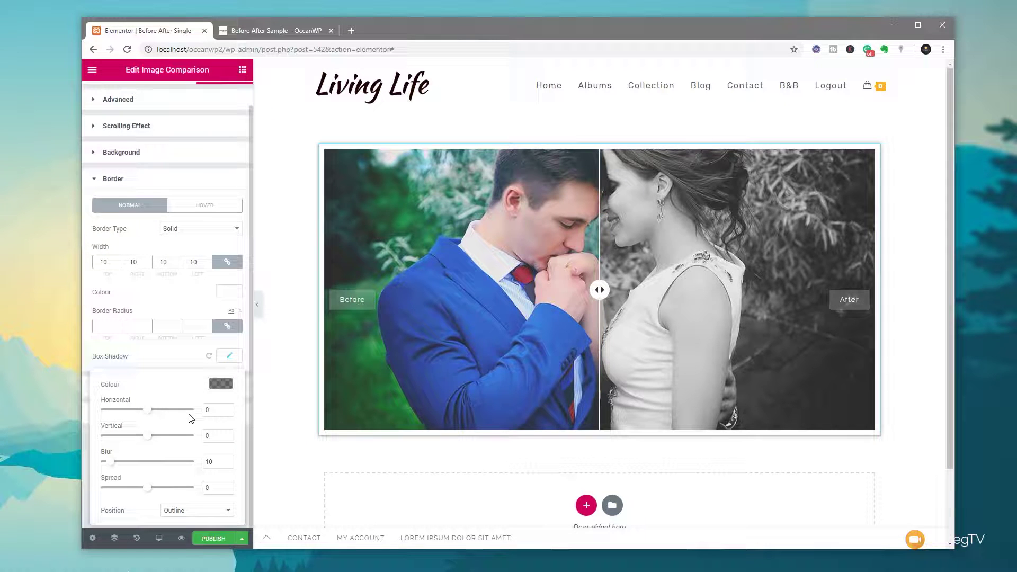
drag(109, 462, 144, 464)
click(220, 383)
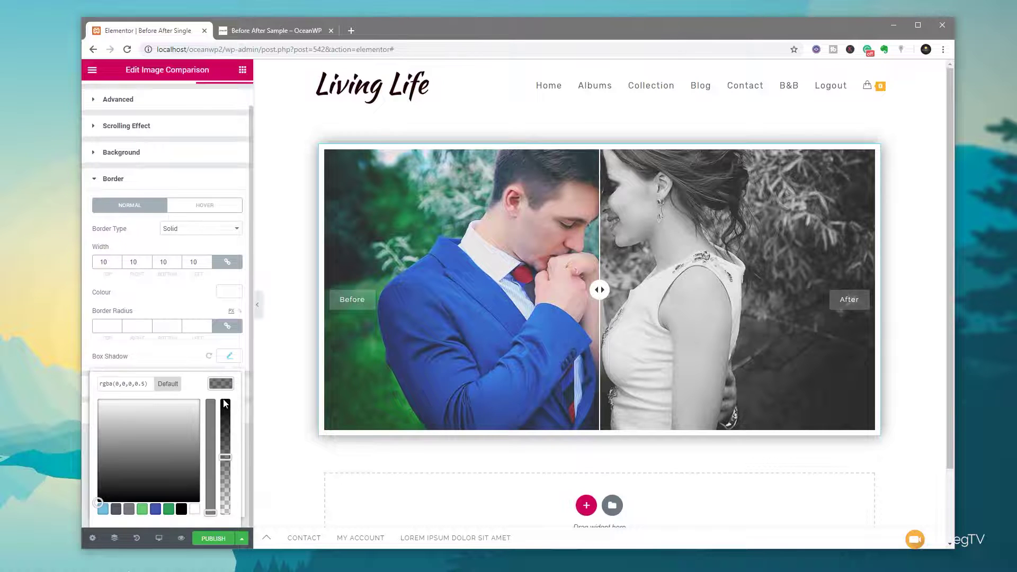
drag(224, 457, 225, 487)
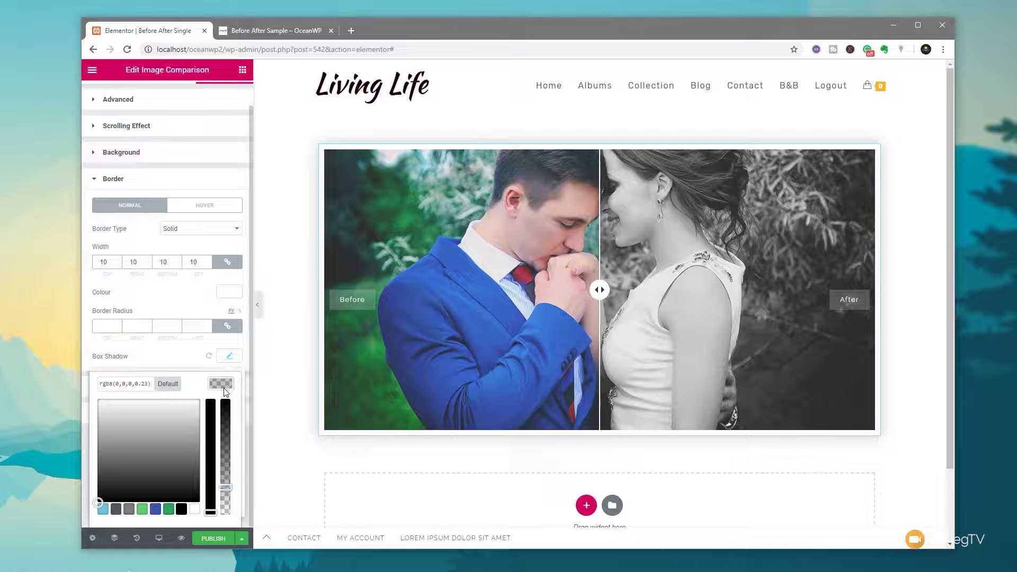
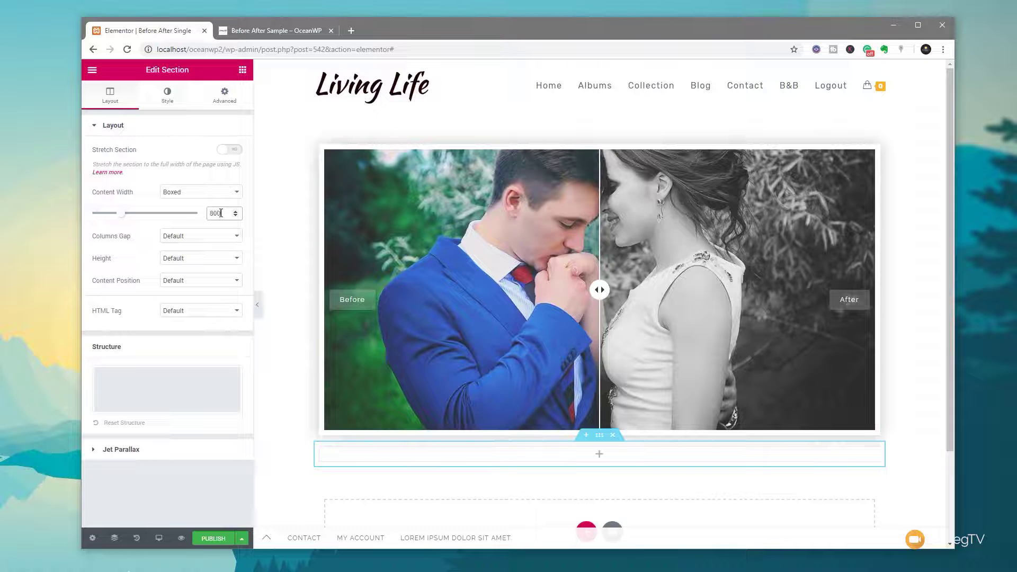
Add the Post Title widget to the empty section below the comparison, with the Post Content widget underneath it
click(392, 450)
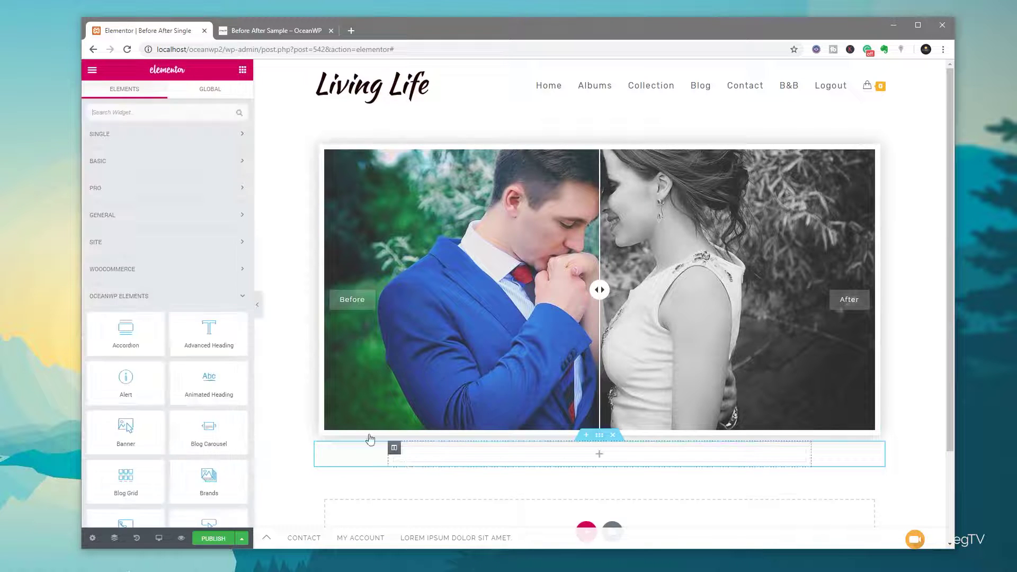
click(123, 139)
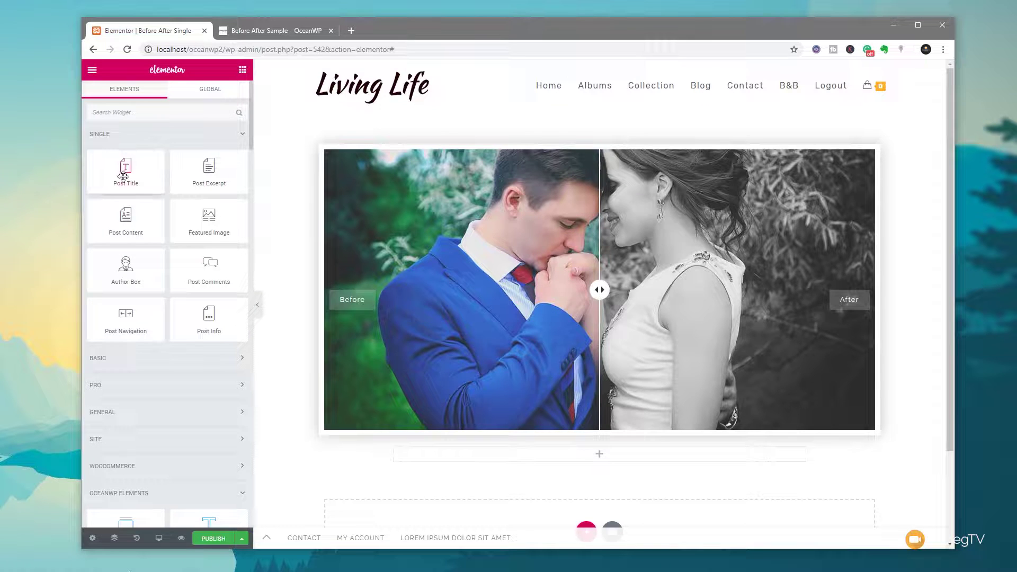
drag(125, 168, 604, 461)
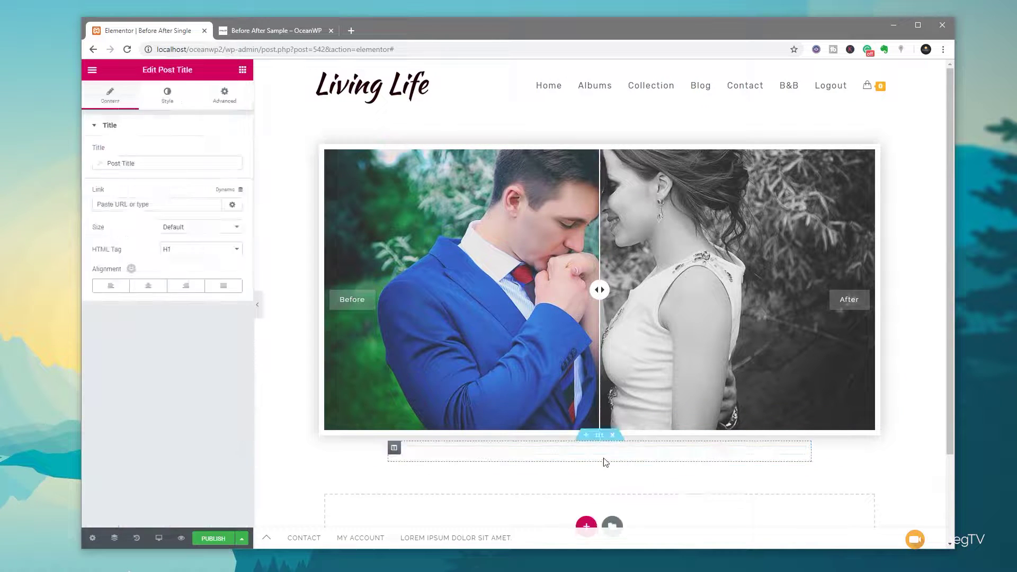
click(242, 70)
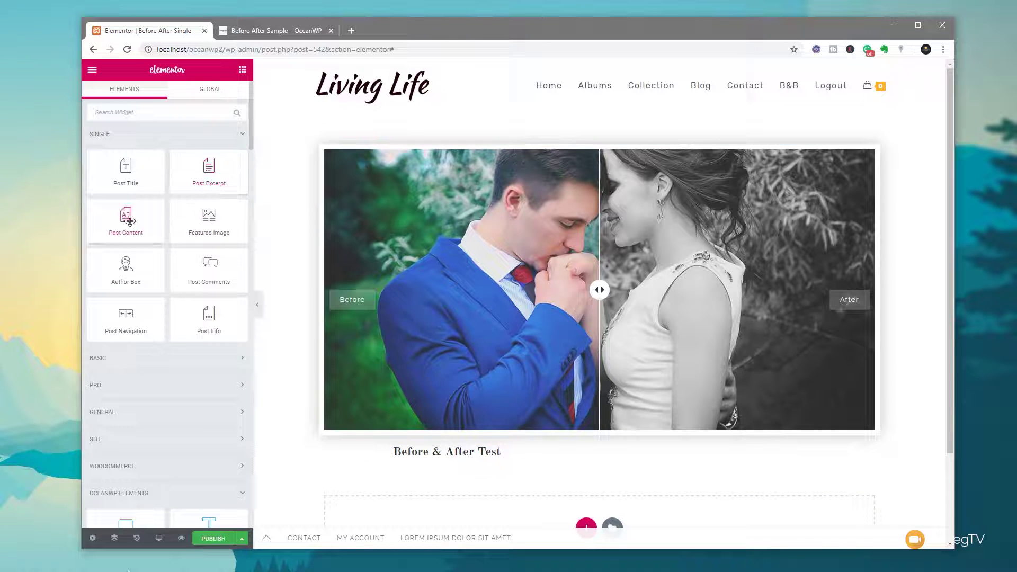
drag(125, 217, 565, 463)
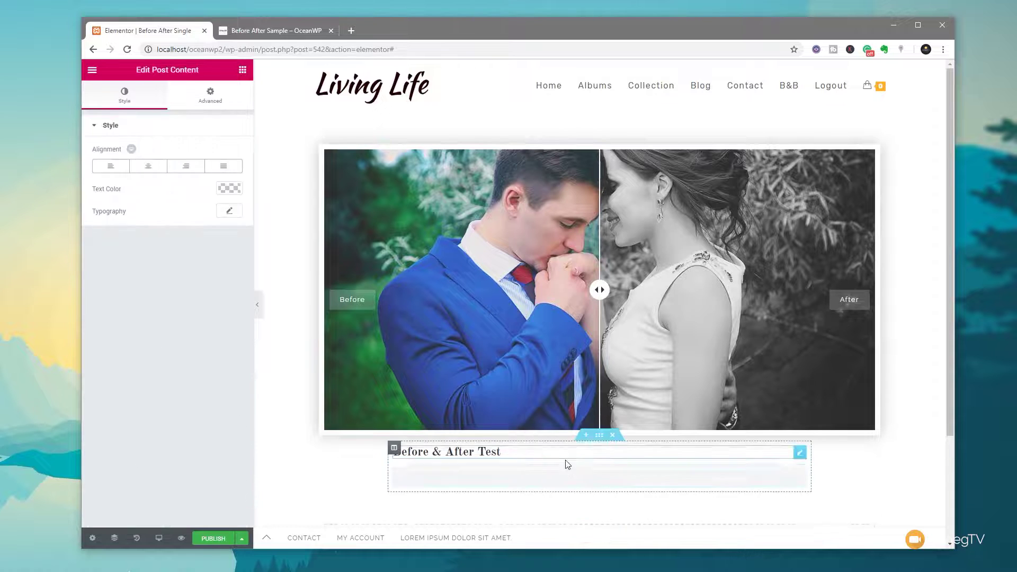
Insert a Divider widget between the post title and the post content
click(247, 71)
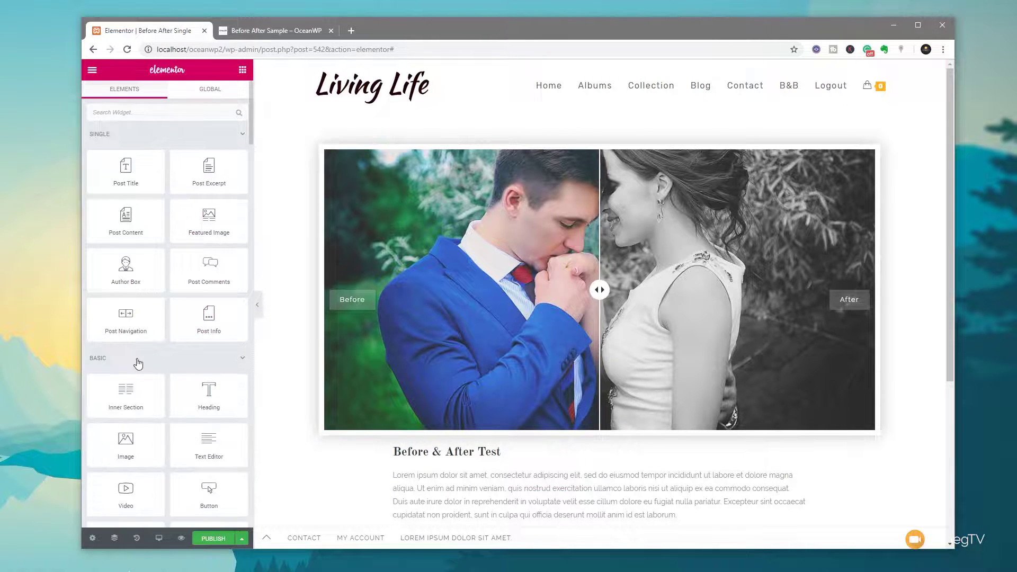
scroll(138, 364, down, 3)
drag(128, 384, 427, 463)
scroll(569, 359, down, 3)
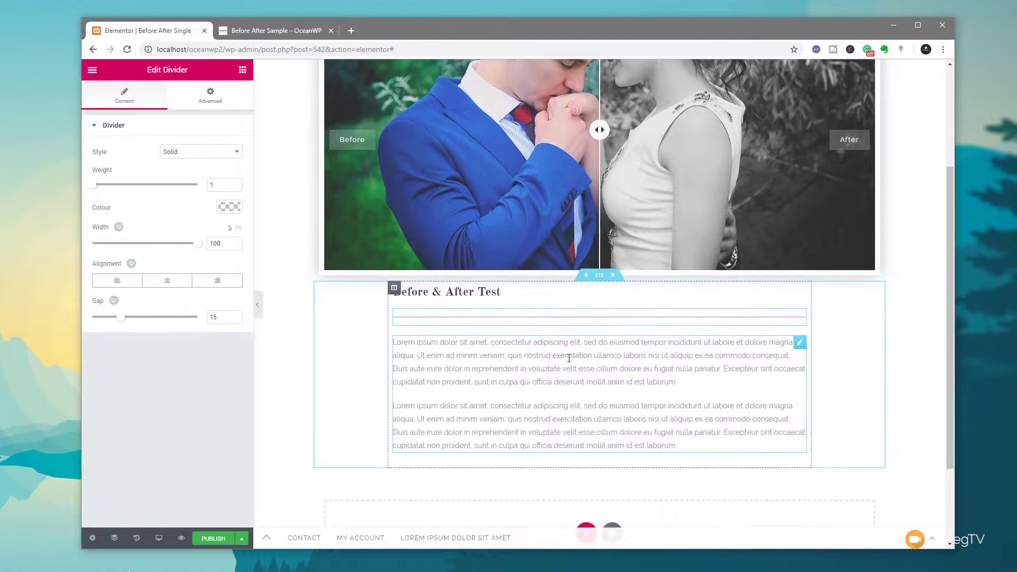
Unlink the padding values of the title and content section and set its top and bottom padding to 50 px
click(599, 275)
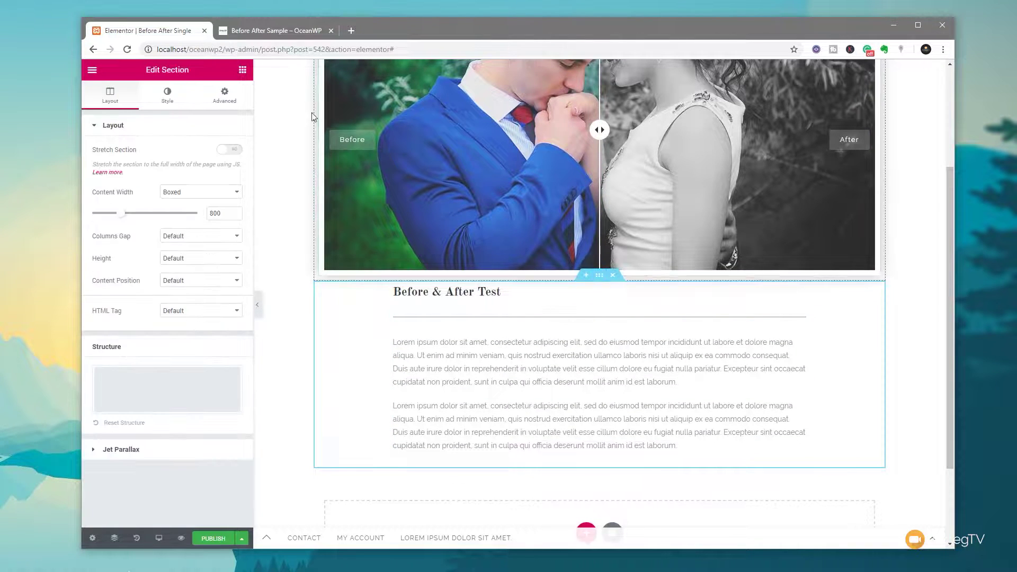
click(242, 70)
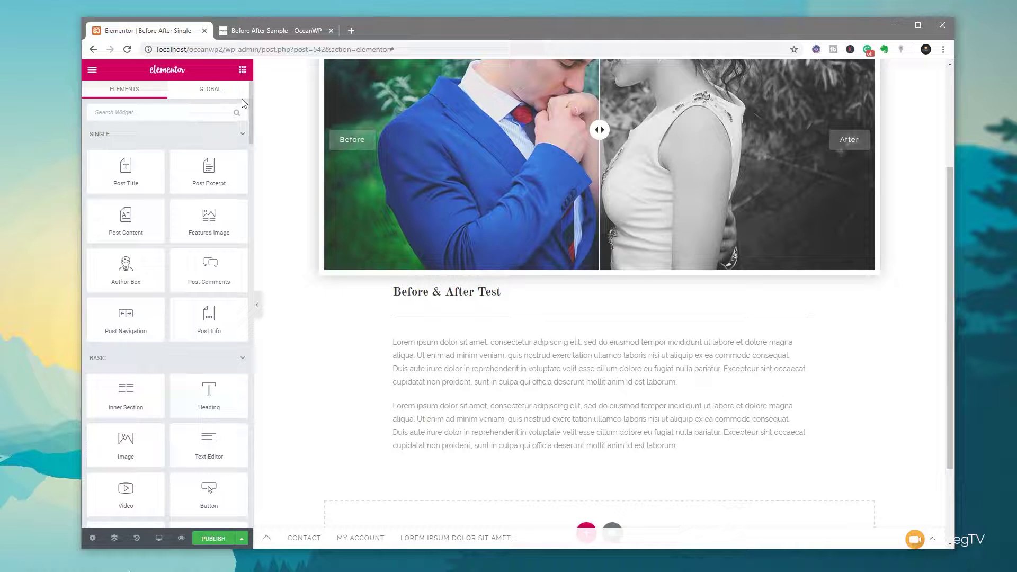
click(599, 275)
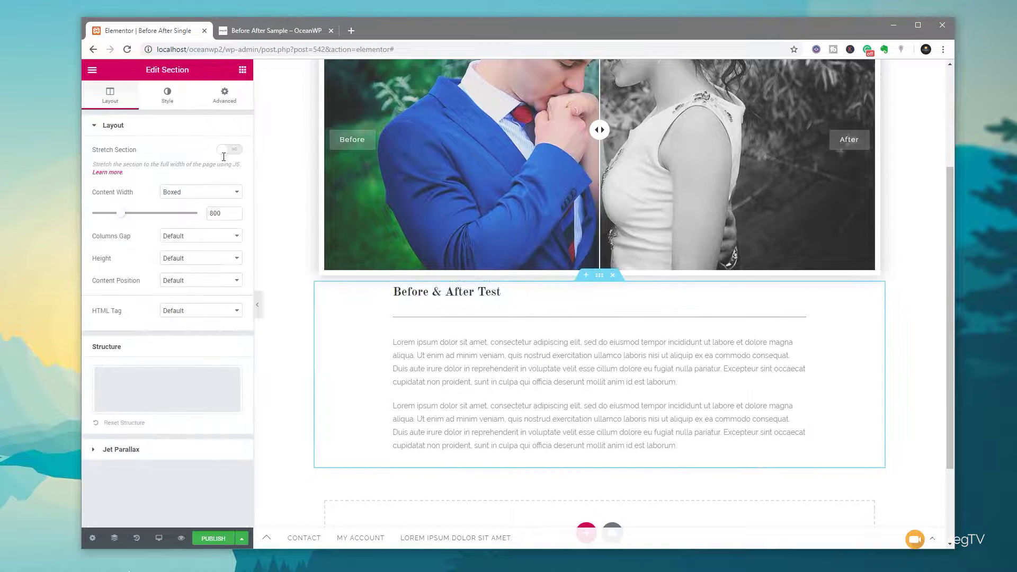
click(223, 96)
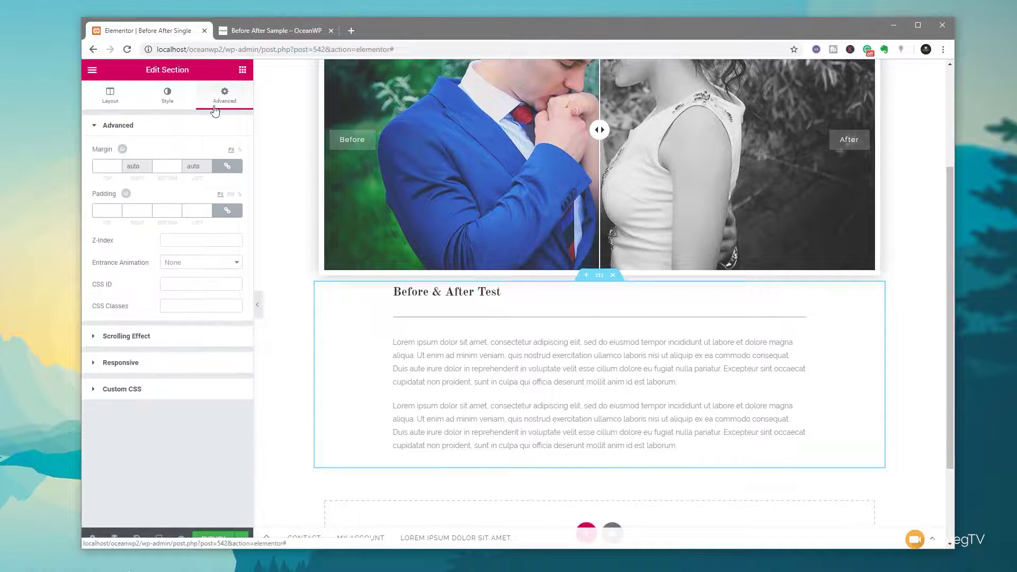
click(227, 211)
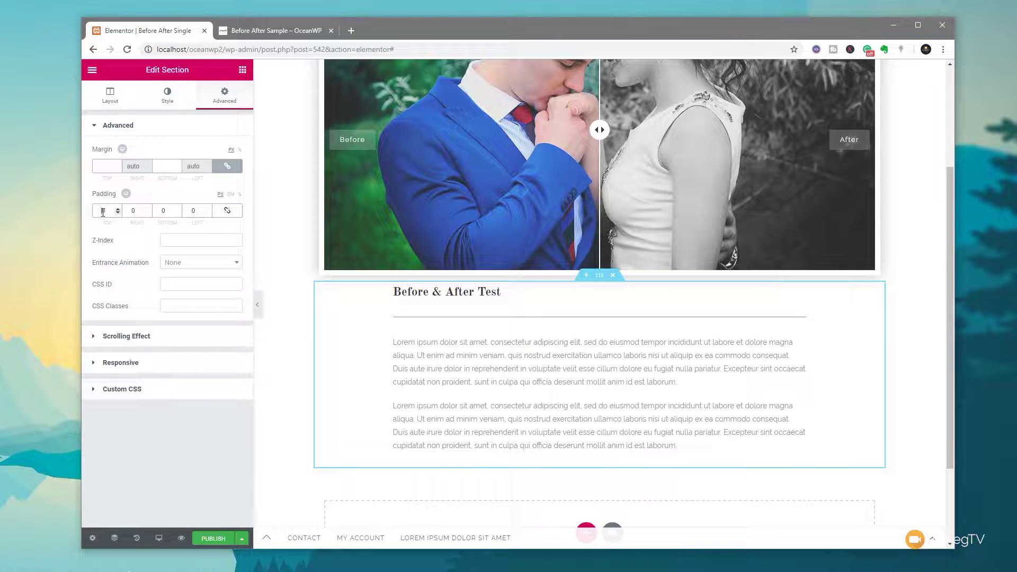
click(103, 212)
text(50)
click(162, 211)
text(50)
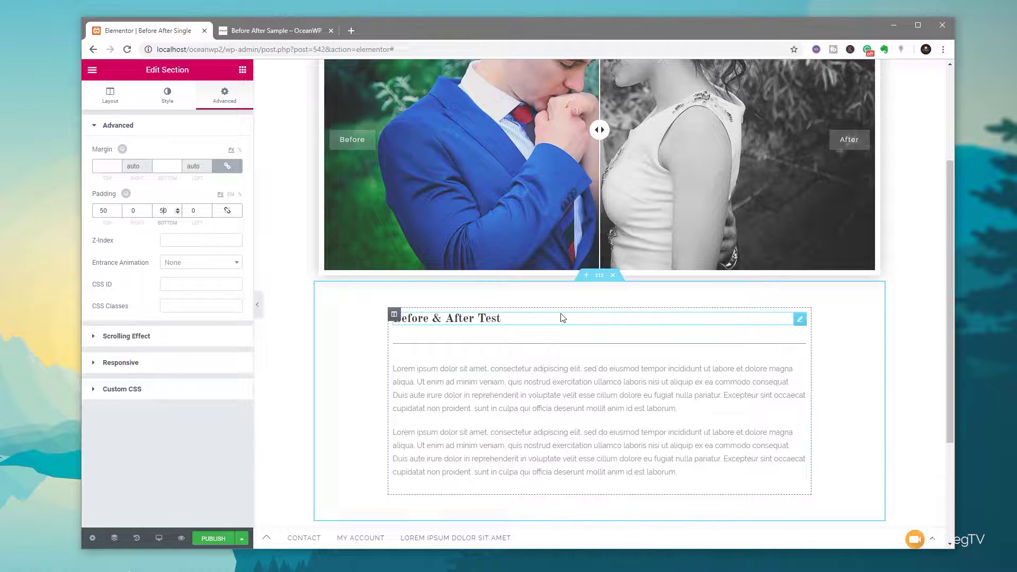
Center-align the post title
click(535, 320)
click(147, 289)
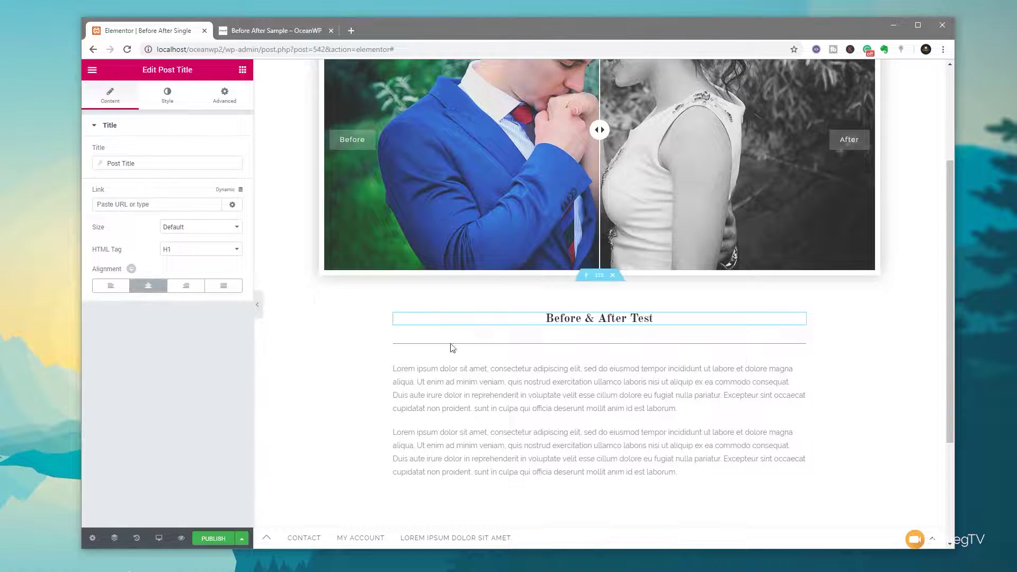
Set the divider's width to 10% and give it a light grey colour
click(655, 346)
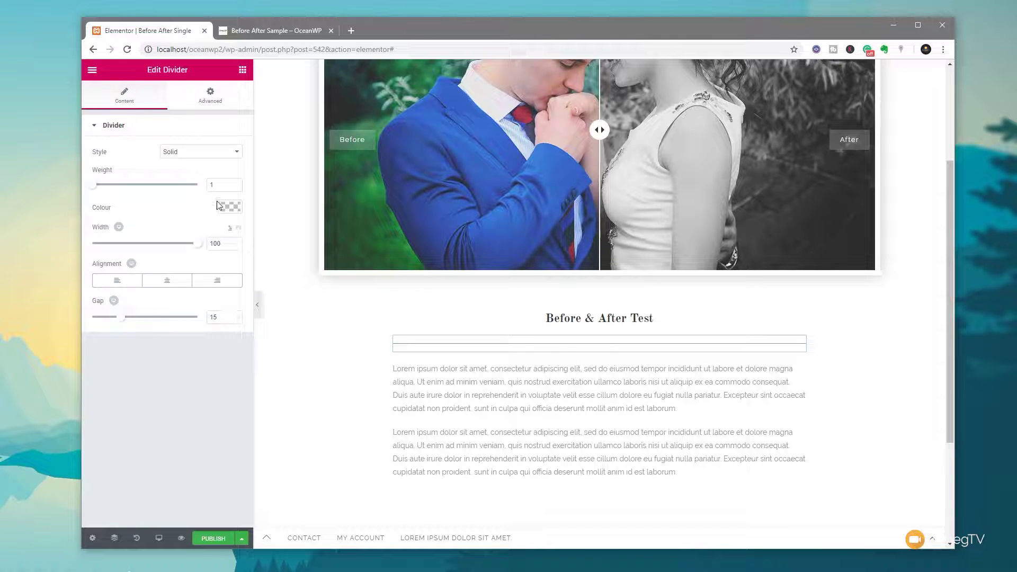
drag(201, 245, 108, 251)
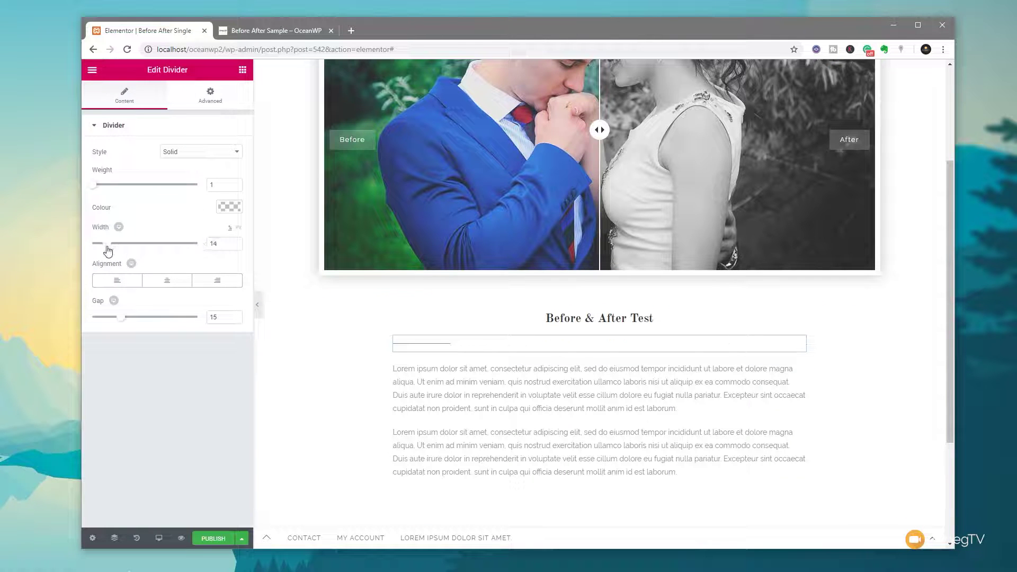
click(228, 207)
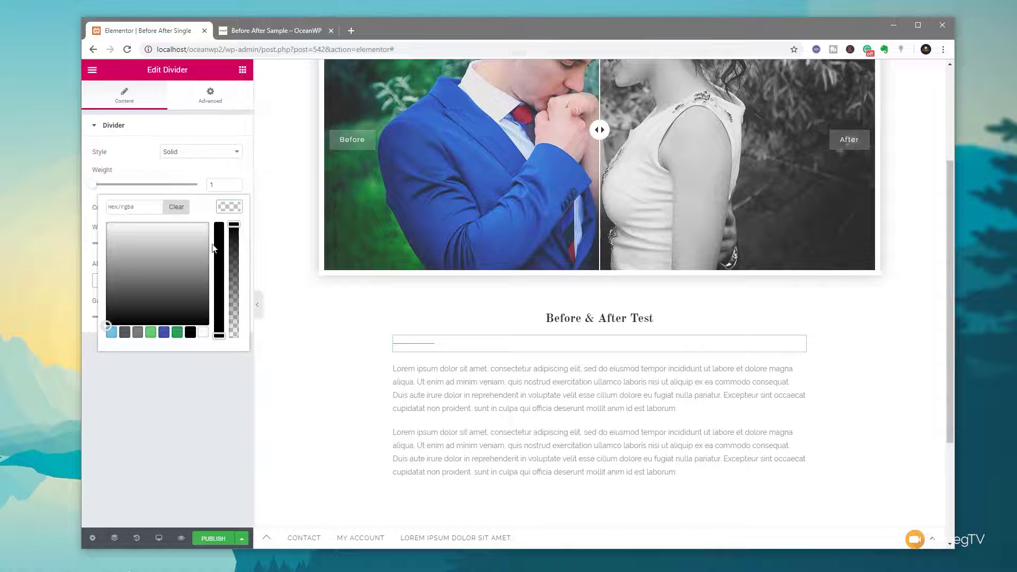
click(217, 248)
click(107, 245)
click(101, 242)
Change the divider's line style to Dotted and center-align it
click(203, 152)
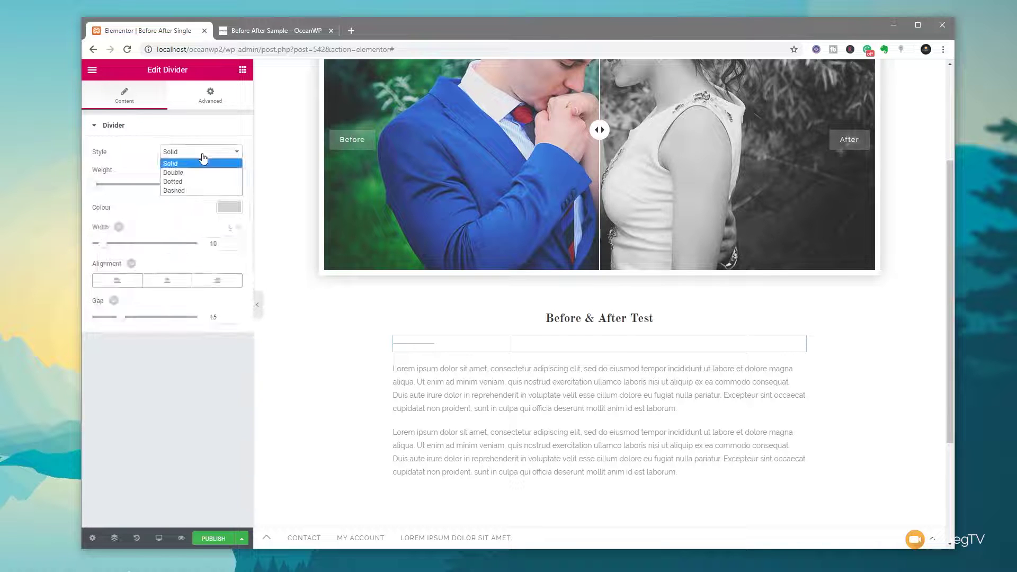
click(199, 181)
click(174, 286)
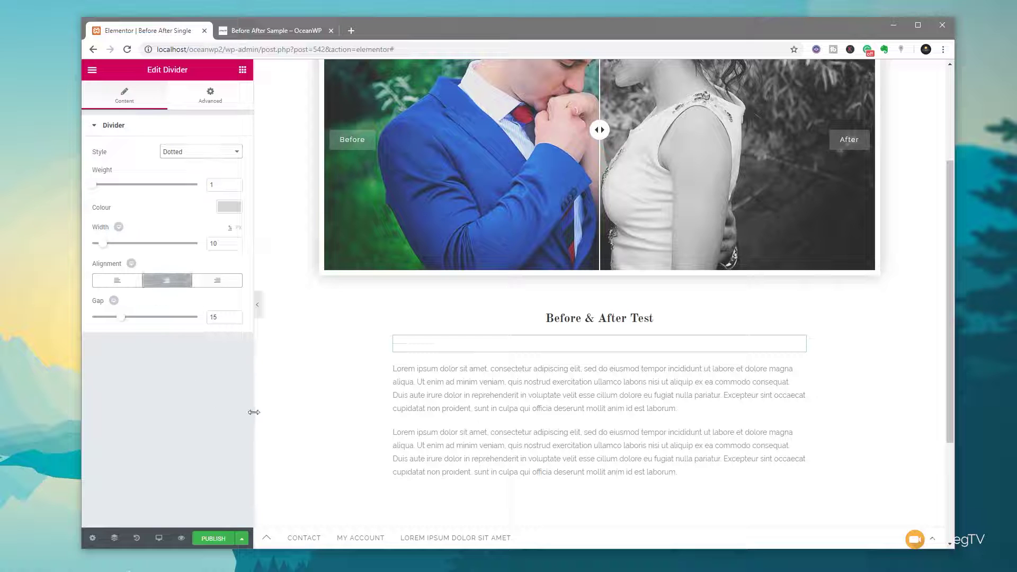
Set the post title's typography to the Muli font family at a size of 26 px
click(638, 317)
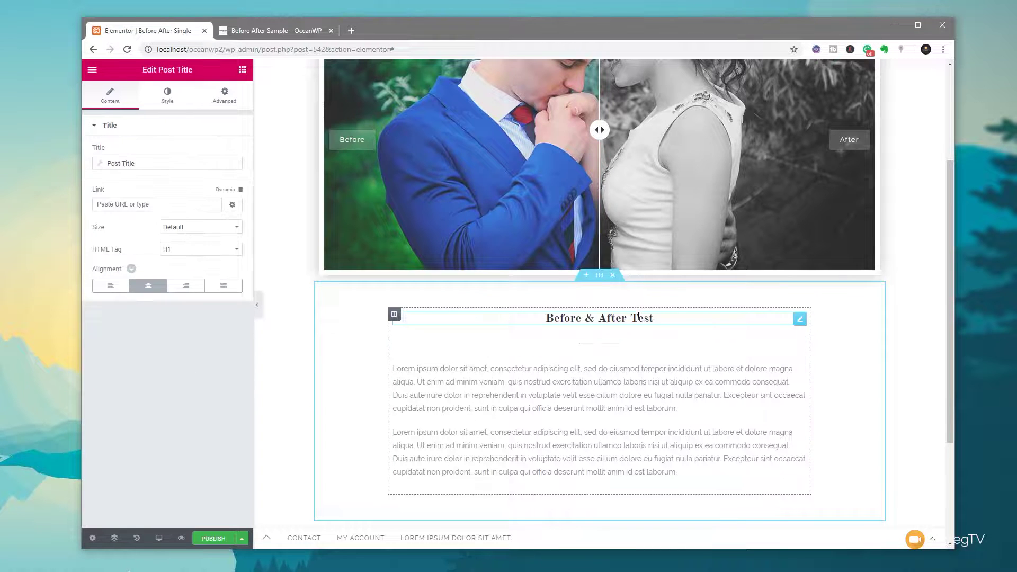
click(177, 101)
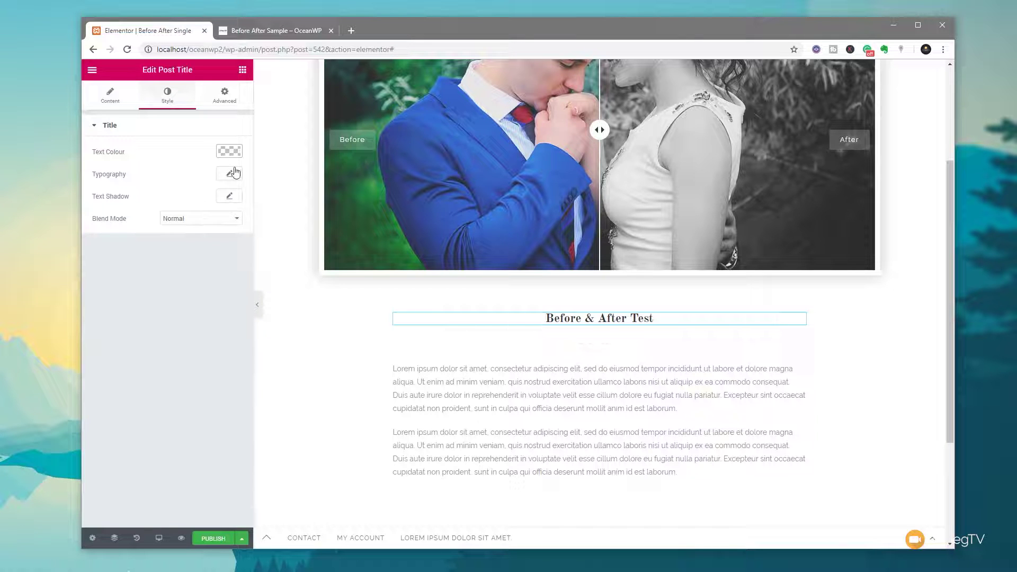
click(231, 175)
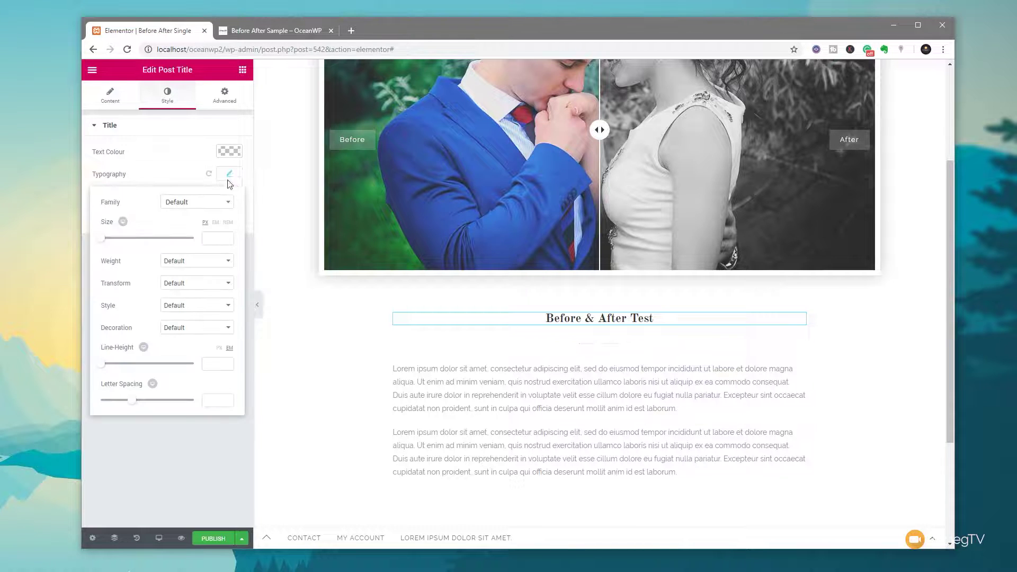
click(208, 204)
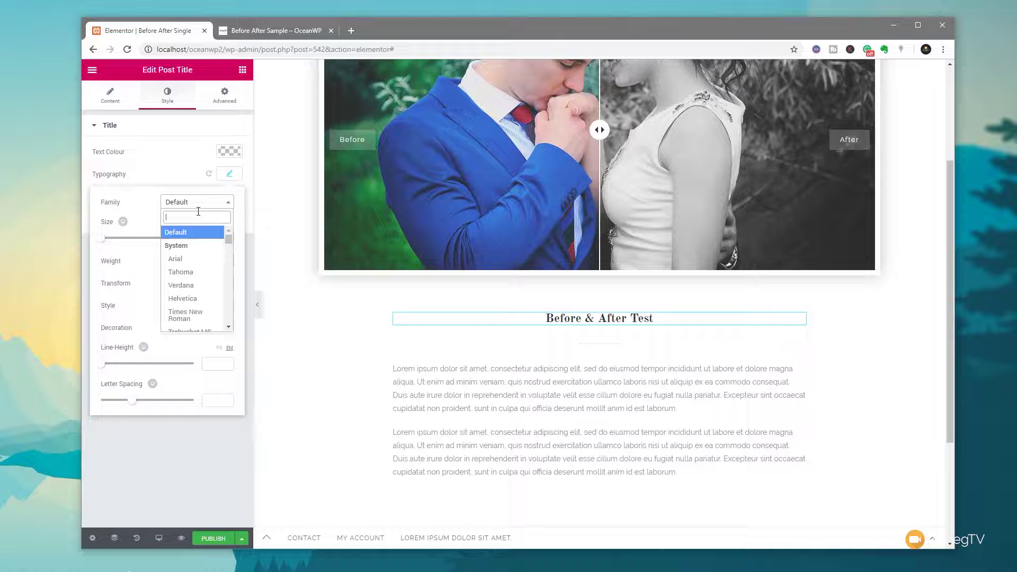
text(uli)
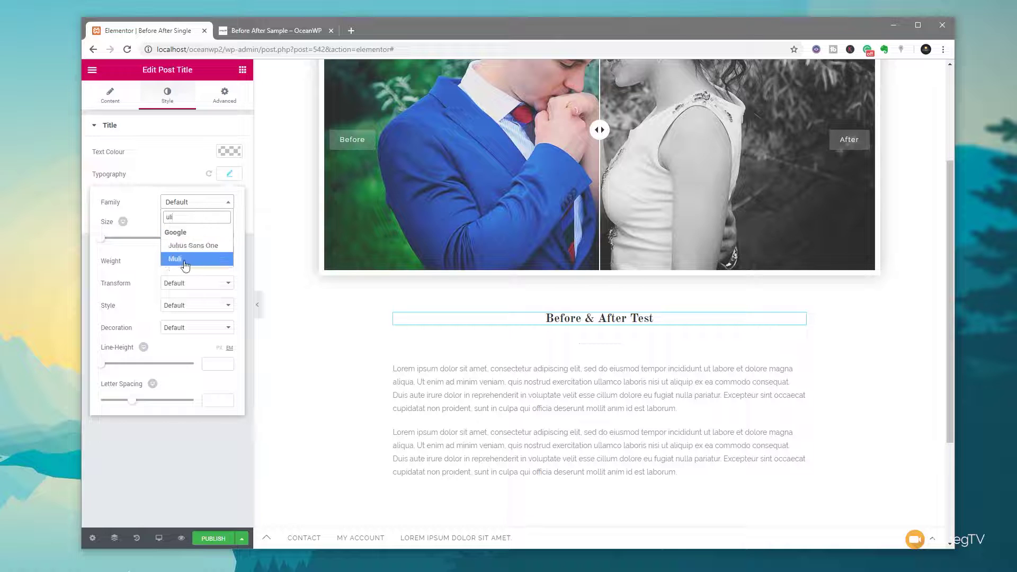
click(181, 259)
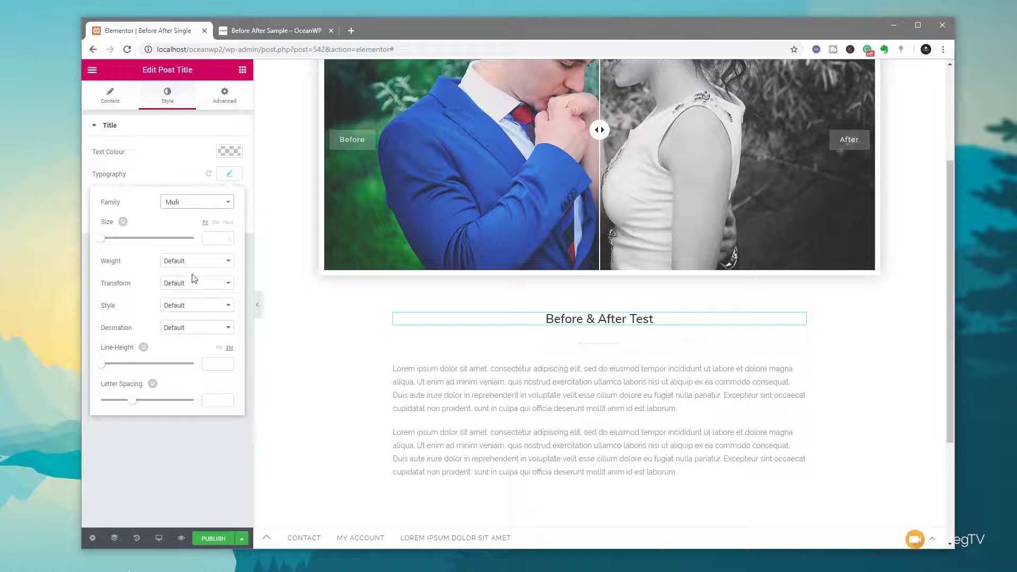
drag(101, 238, 114, 243)
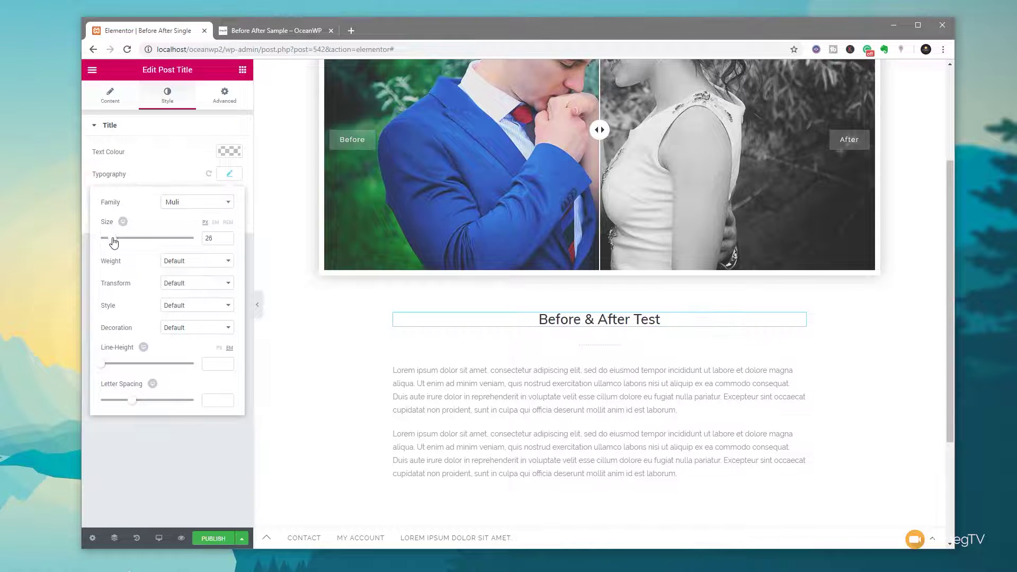
Set the post title's text colour to mid grey #8e8e8e
click(229, 151)
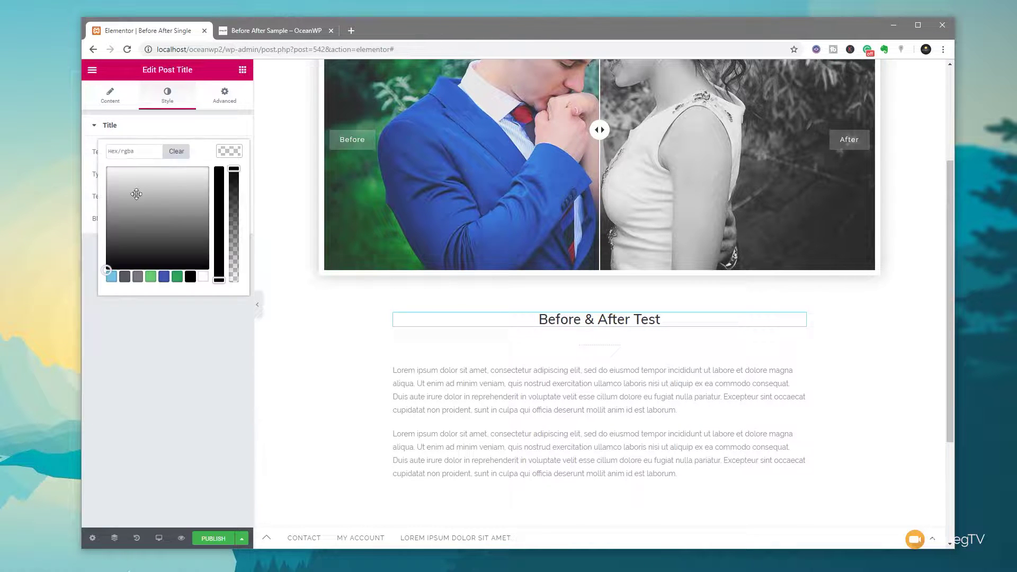
drag(136, 194, 93, 212)
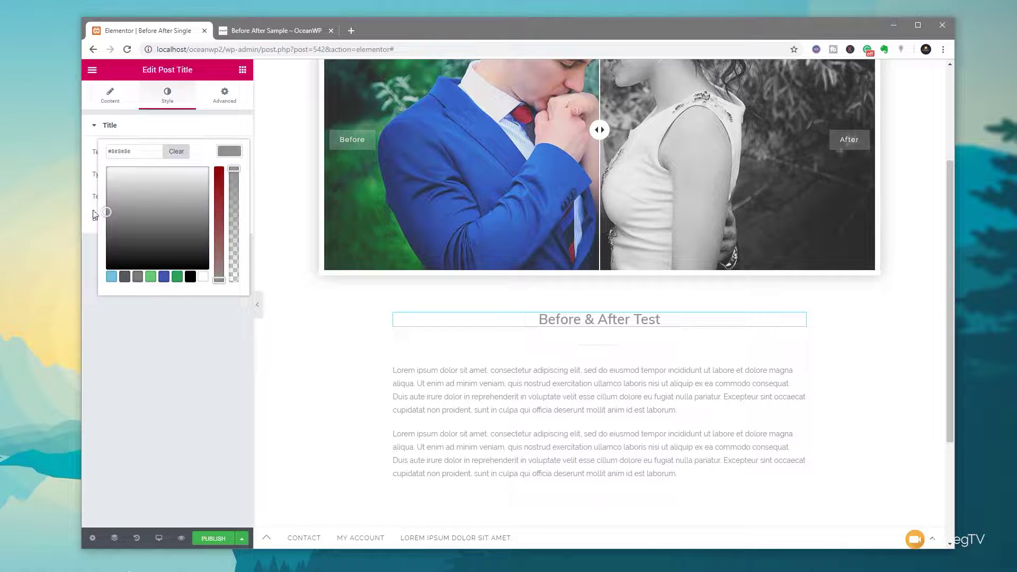
click(93, 214)
click(229, 152)
click(229, 151)
Try a font weight of 400 on the post title, then set it to 200
click(229, 174)
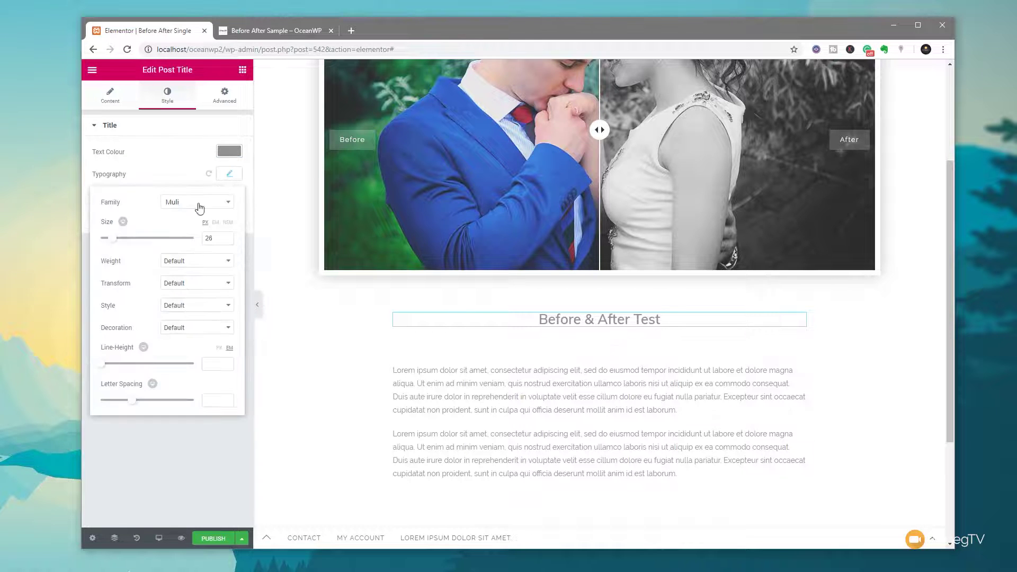
click(182, 260)
click(177, 303)
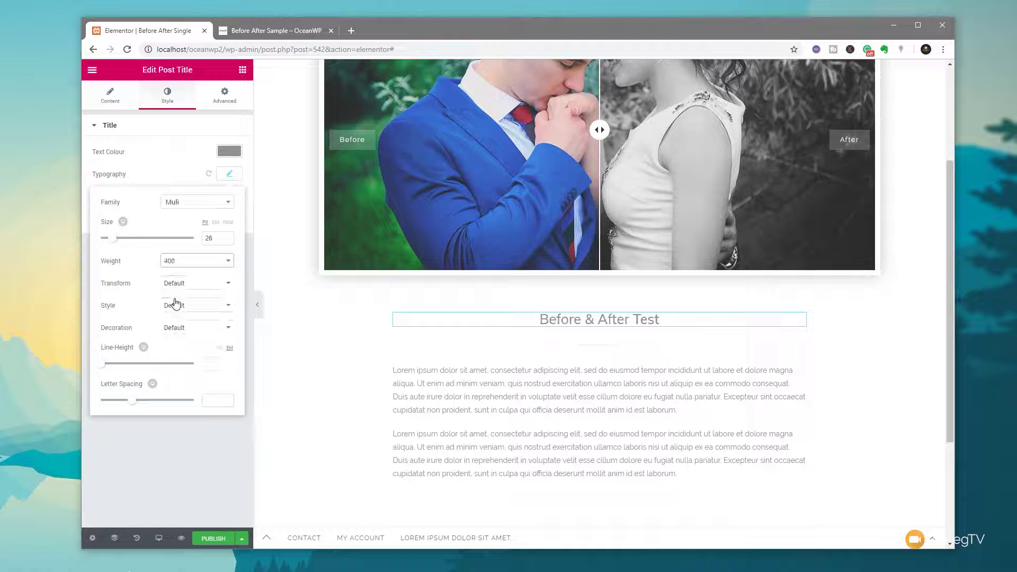
click(179, 262)
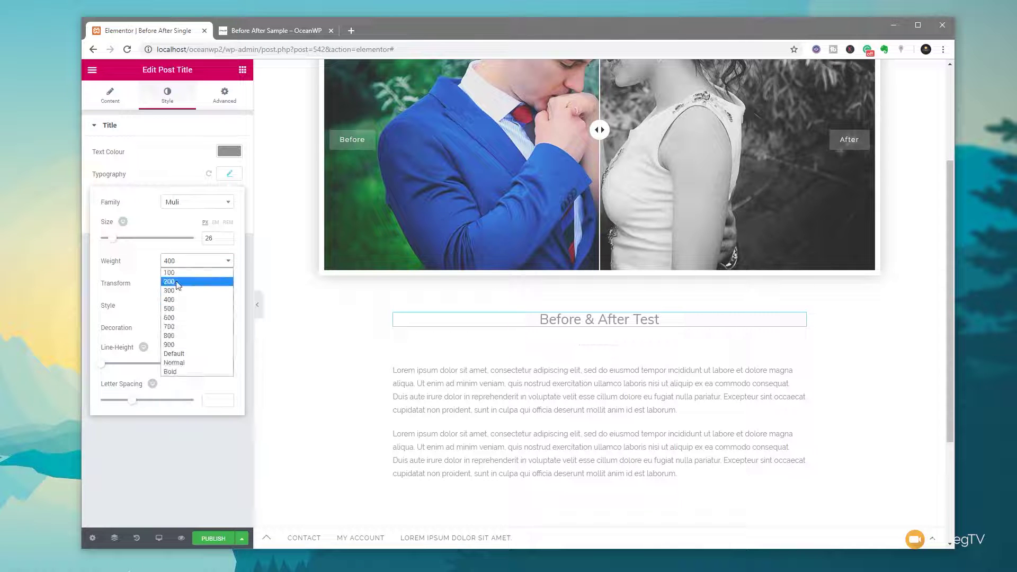
click(178, 286)
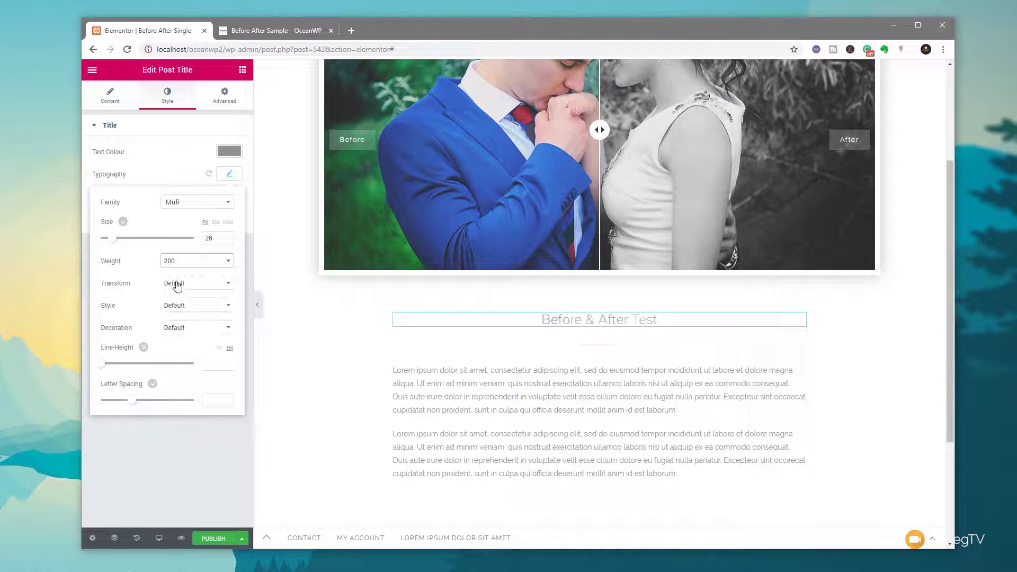
Set the post title's text colour to dark grey #5e5e5e
click(229, 152)
drag(105, 210, 103, 232)
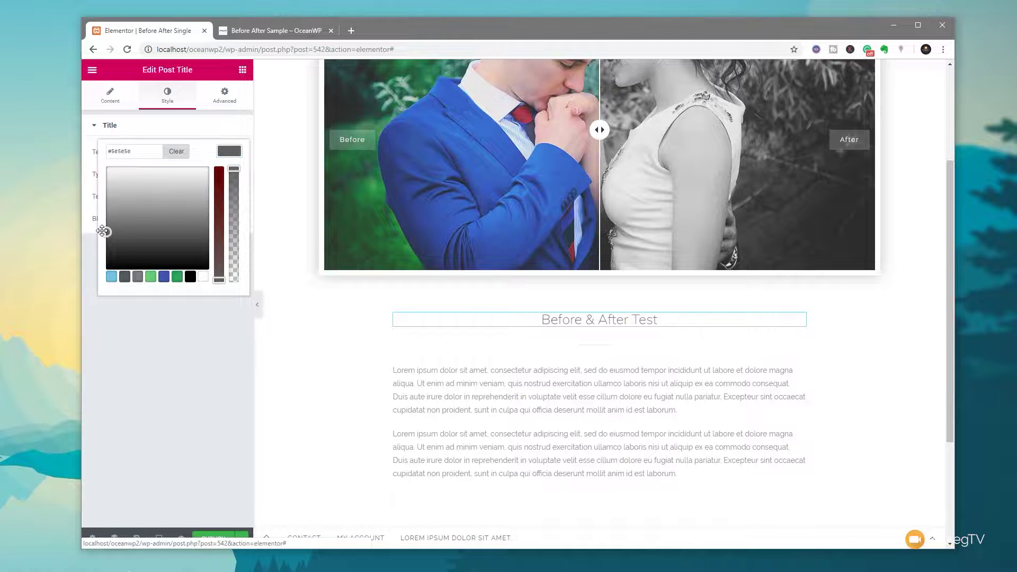
click(152, 418)
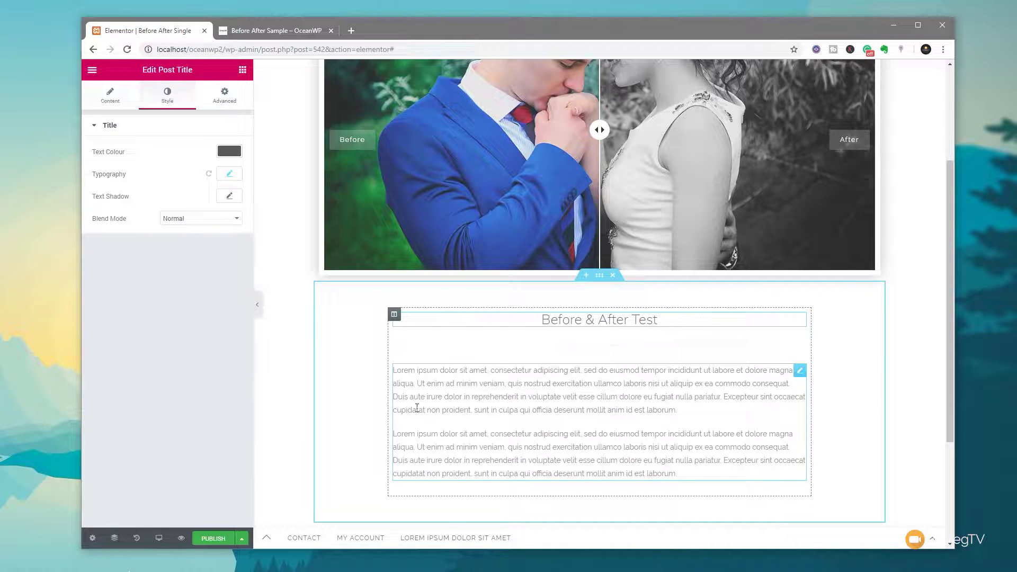
Publish the template with a display condition that includes posts in the Before & After category
click(207, 540)
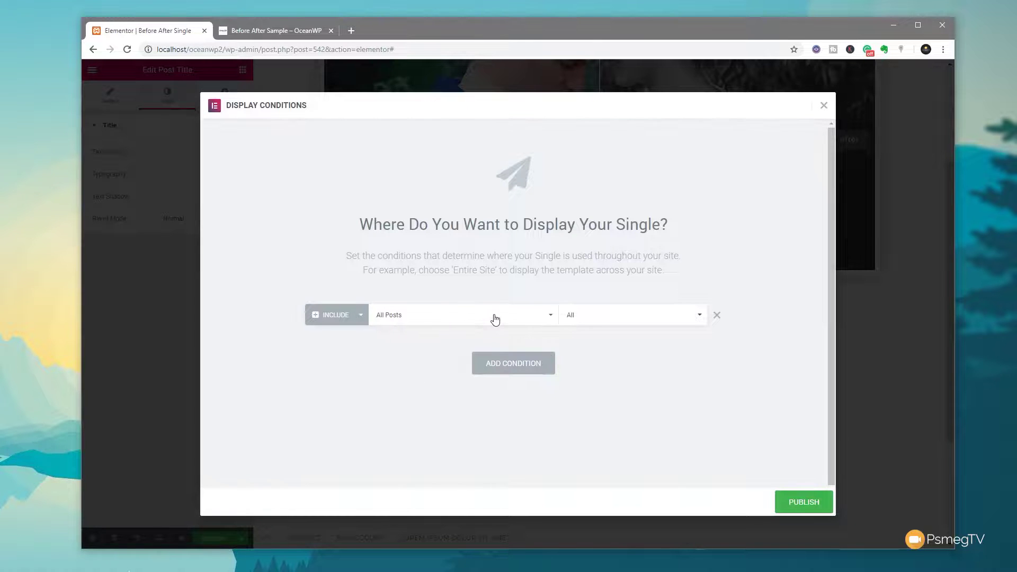
click(464, 317)
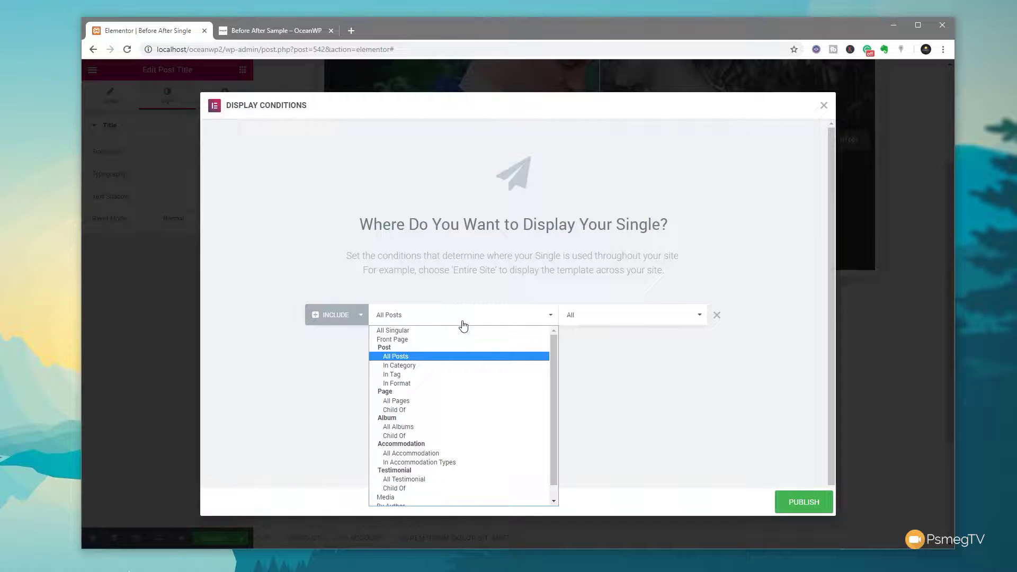
click(400, 365)
click(607, 320)
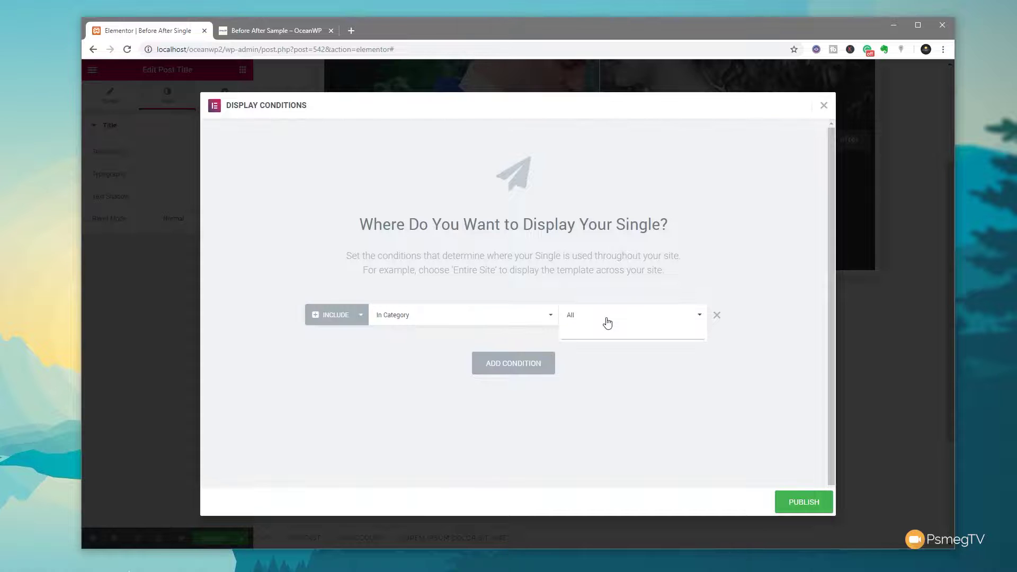
text(befo)
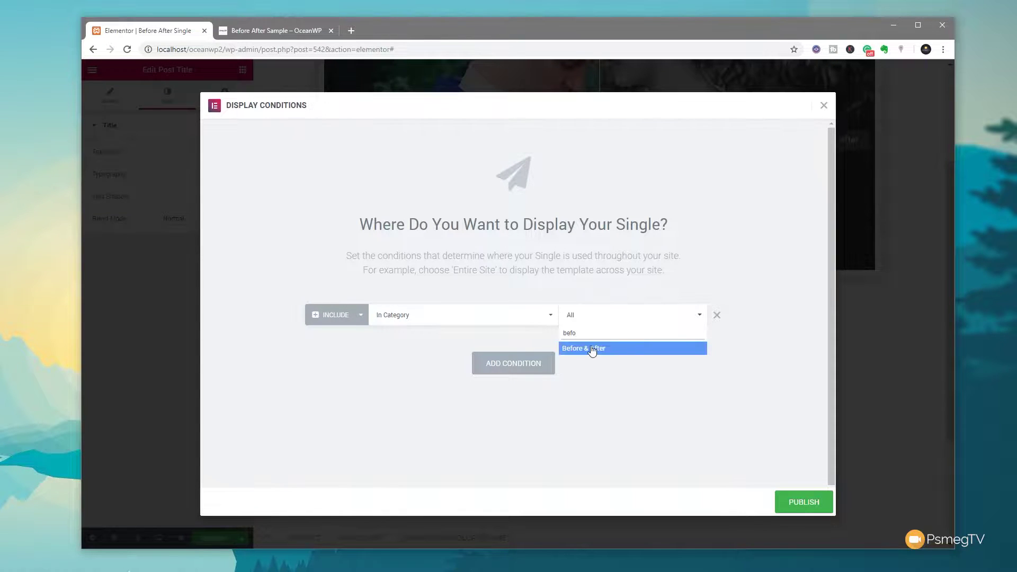
click(592, 349)
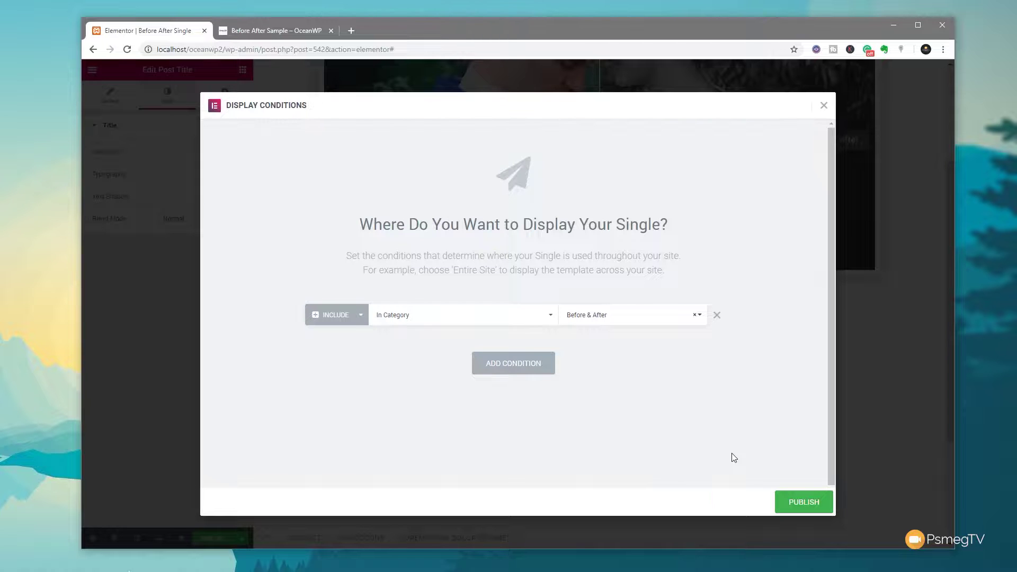
click(799, 498)
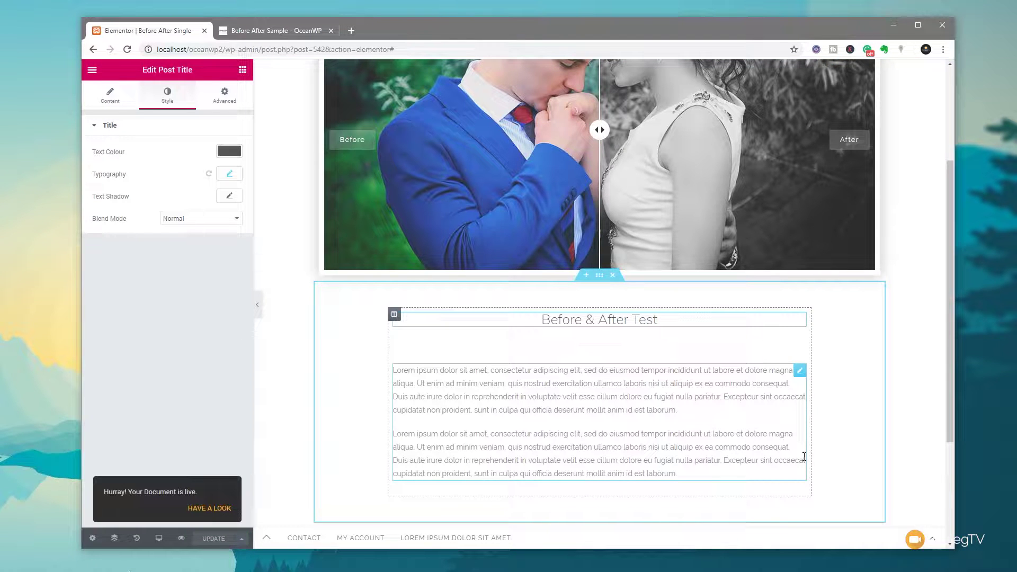
Close the Before After Sample page, exit the template editor to the WordPress dashboard, and open the list of all posts
click(331, 31)
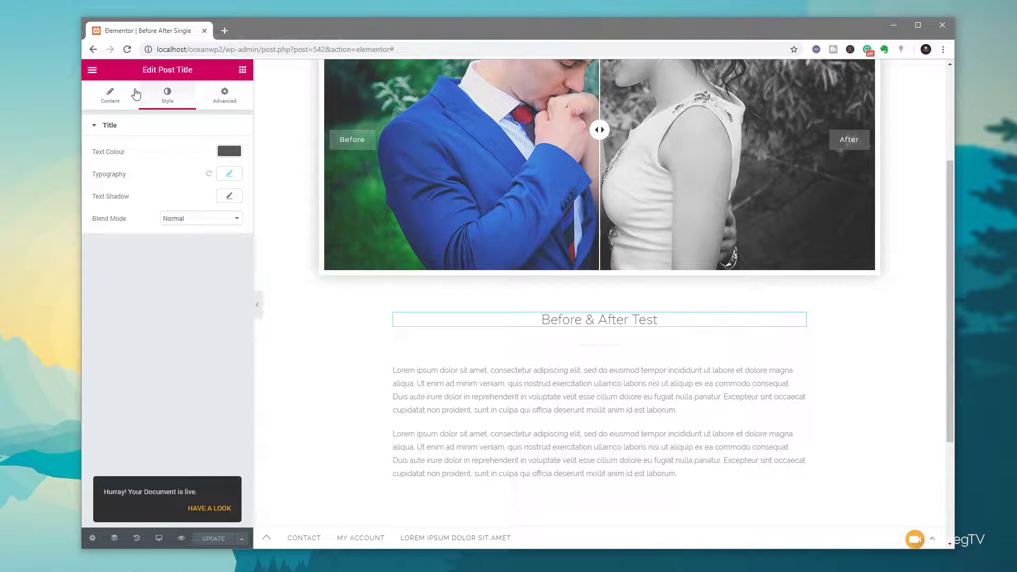
click(92, 70)
click(164, 290)
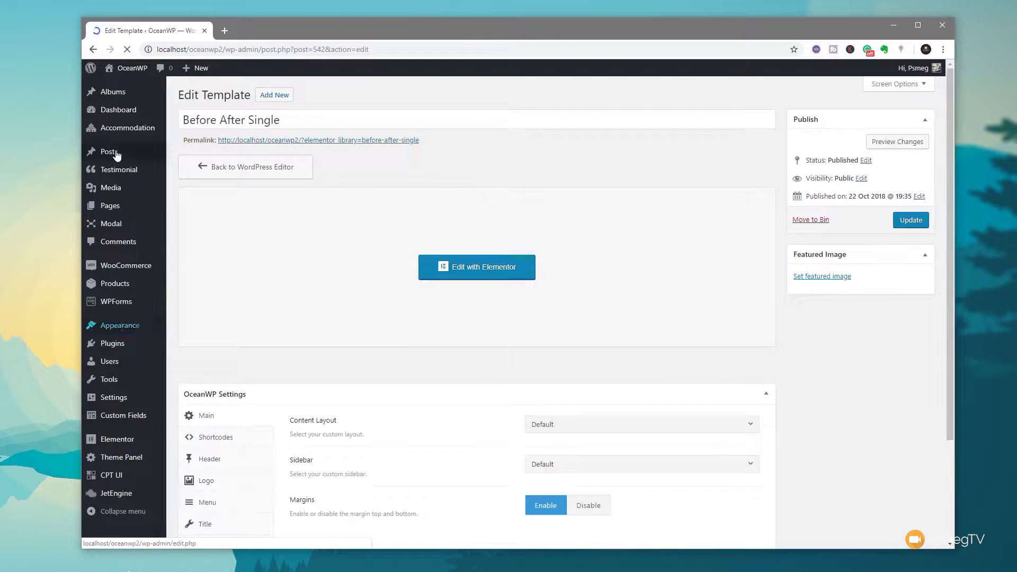
mouse_move(123, 157)
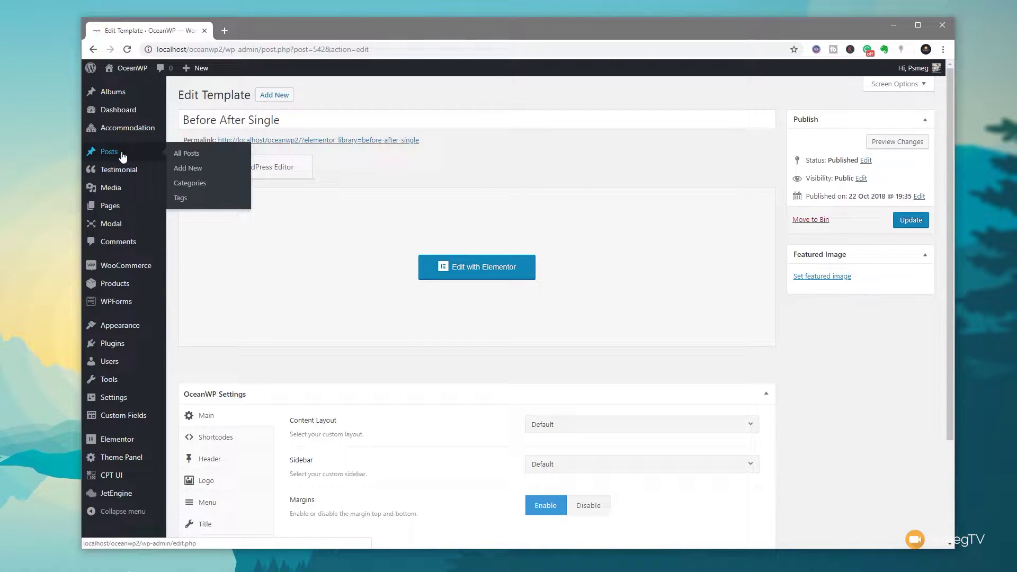
click(191, 153)
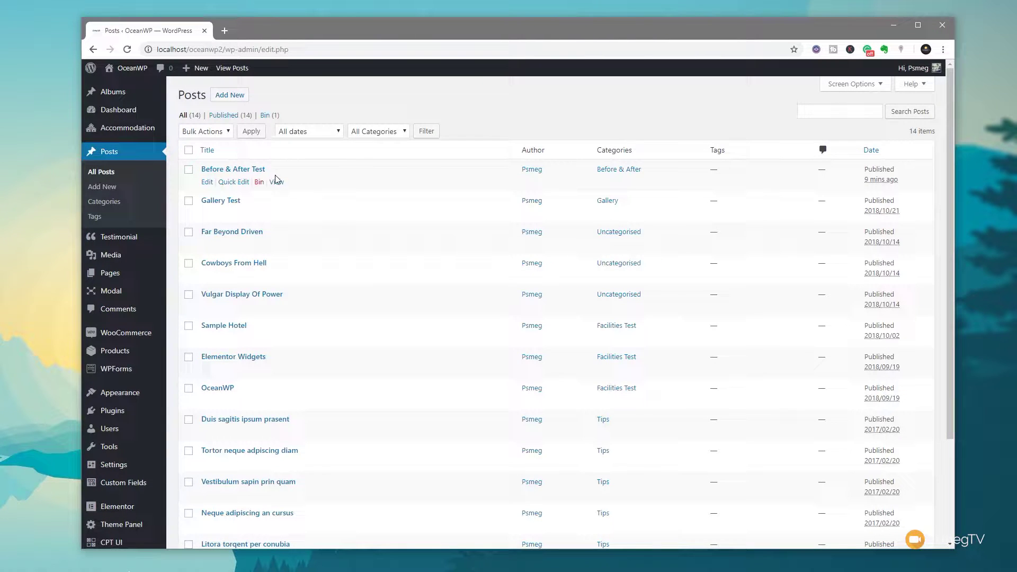
View the live Before & After Test post in a new tab, check its full layout, and try the image comparison slider
middle_click(277, 182)
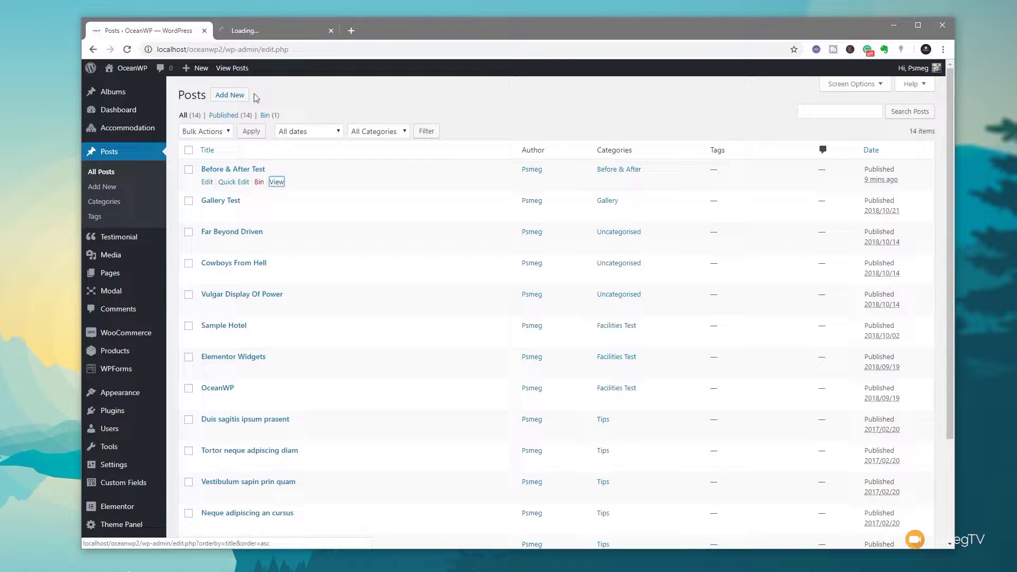
click(255, 33)
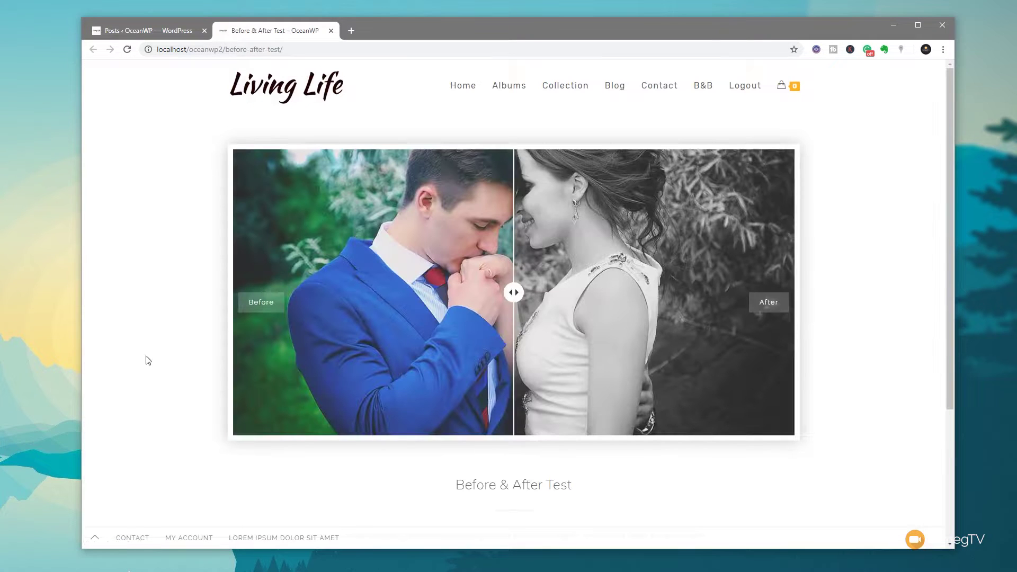
scroll(150, 366, down, 3)
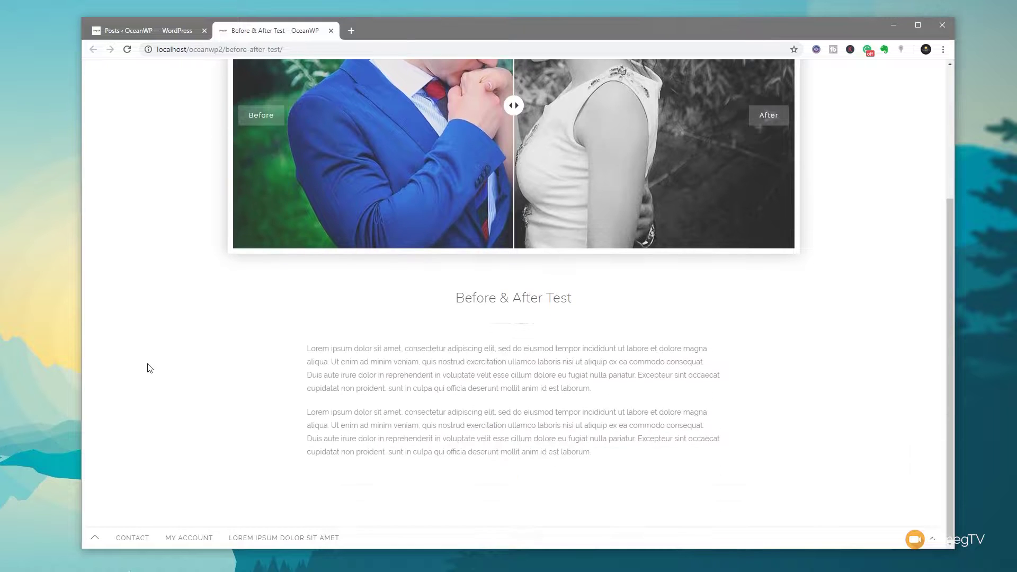
scroll(149, 366, up, 3)
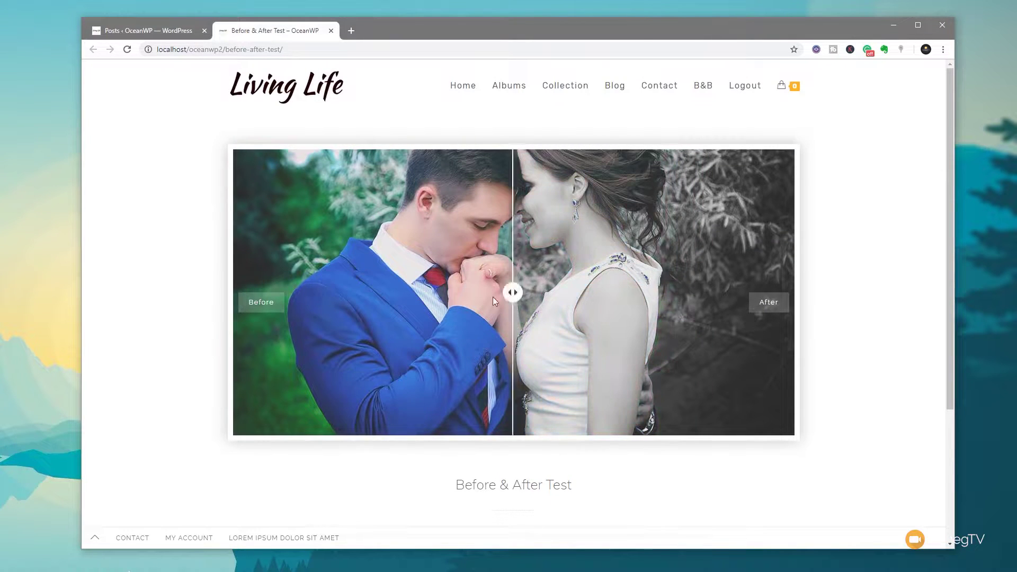
drag(469, 300, 511, 306)
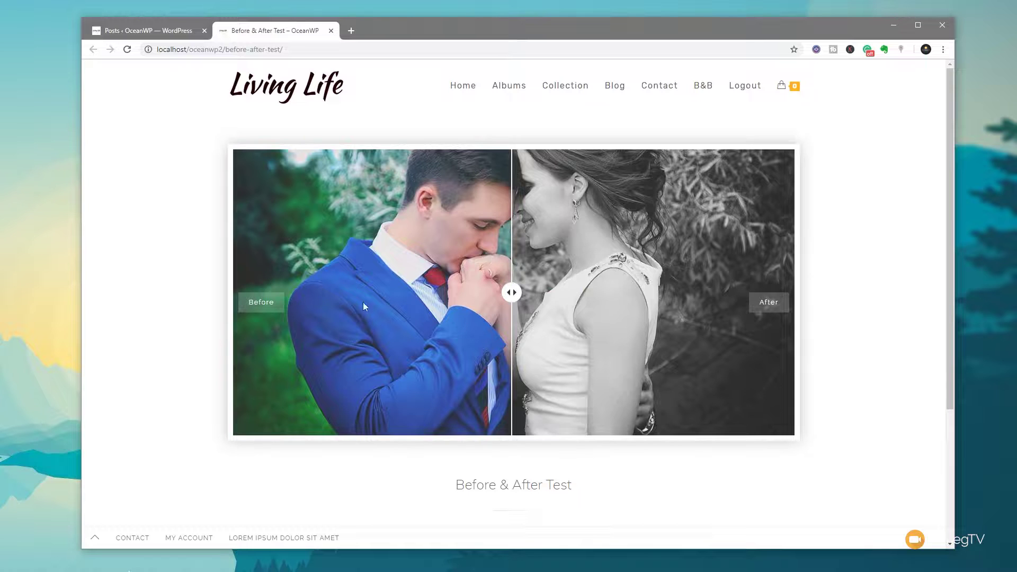
Open the Before After Single template for editing in Elementor and bring up the image comparison widget's Settings section
click(154, 32)
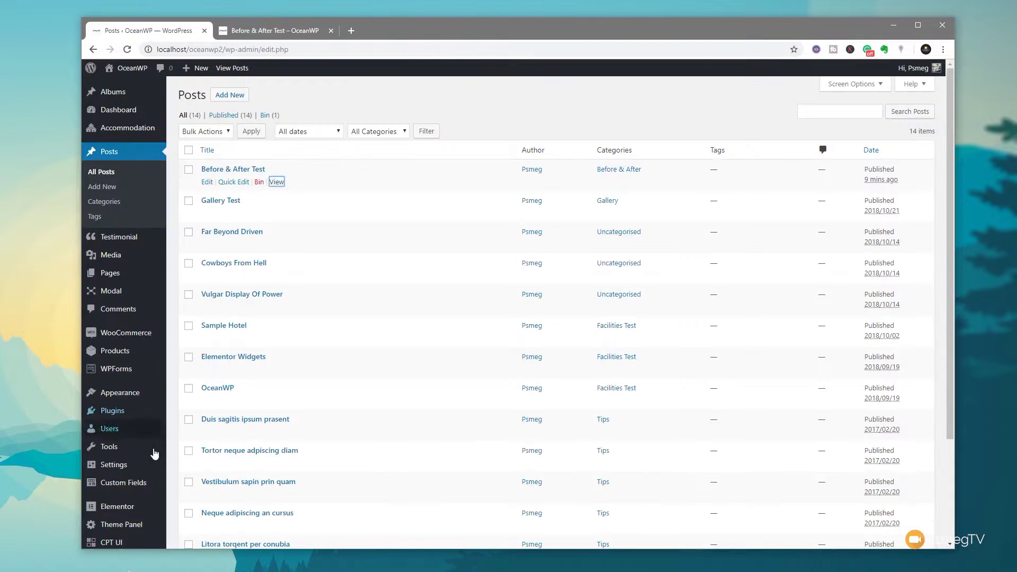
mouse_move(127, 508)
click(201, 401)
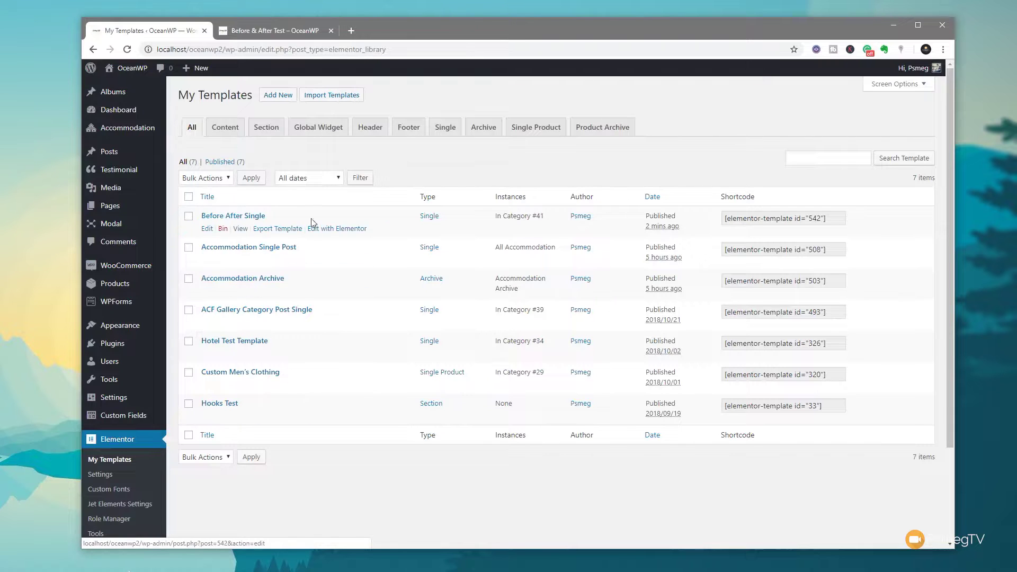
click(347, 231)
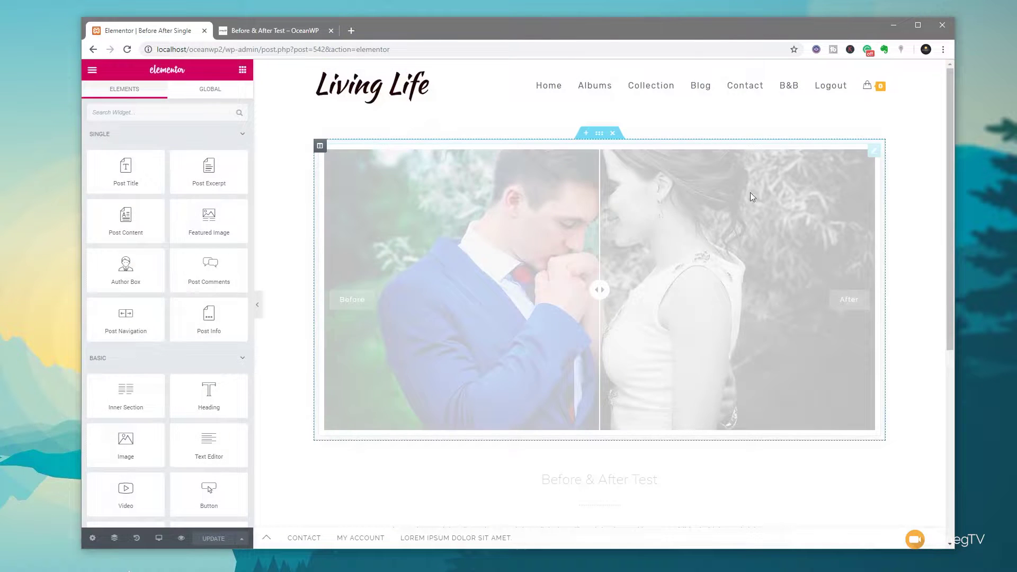
click(798, 177)
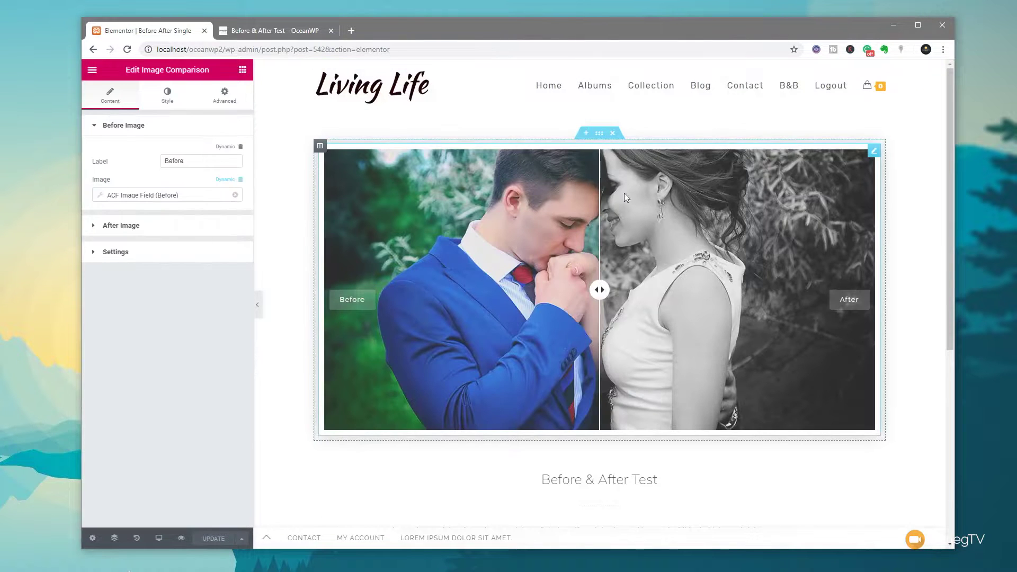
click(124, 252)
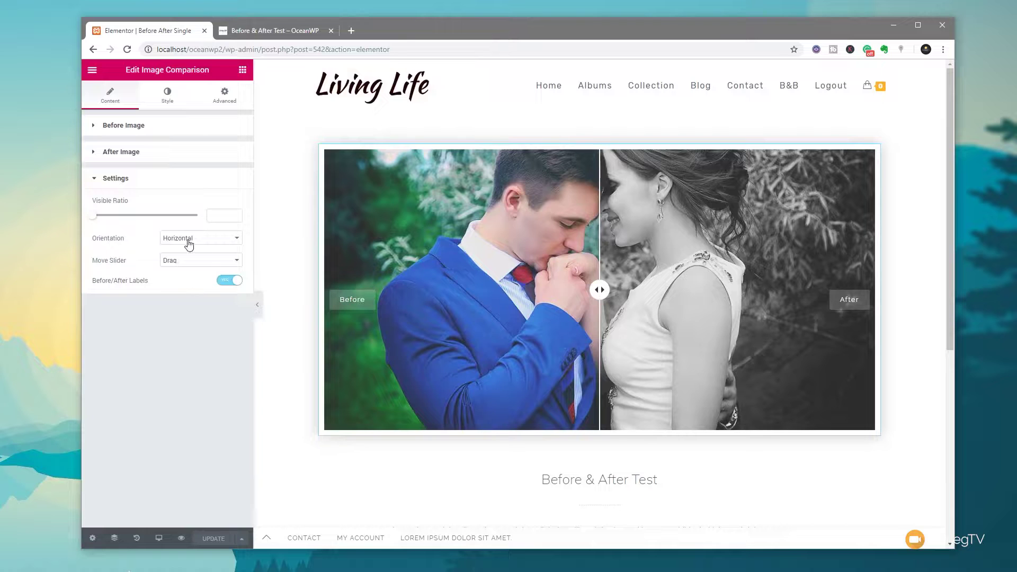
Set the image comparison's slider movement to Mouse Move, update the template, and test it on the reloaded live post
click(190, 261)
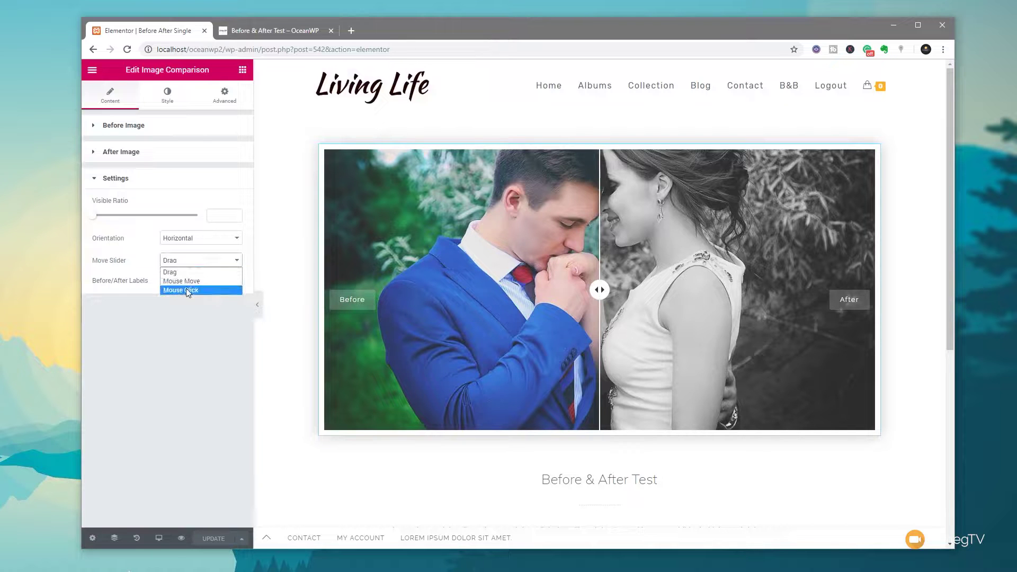
click(181, 281)
click(211, 535)
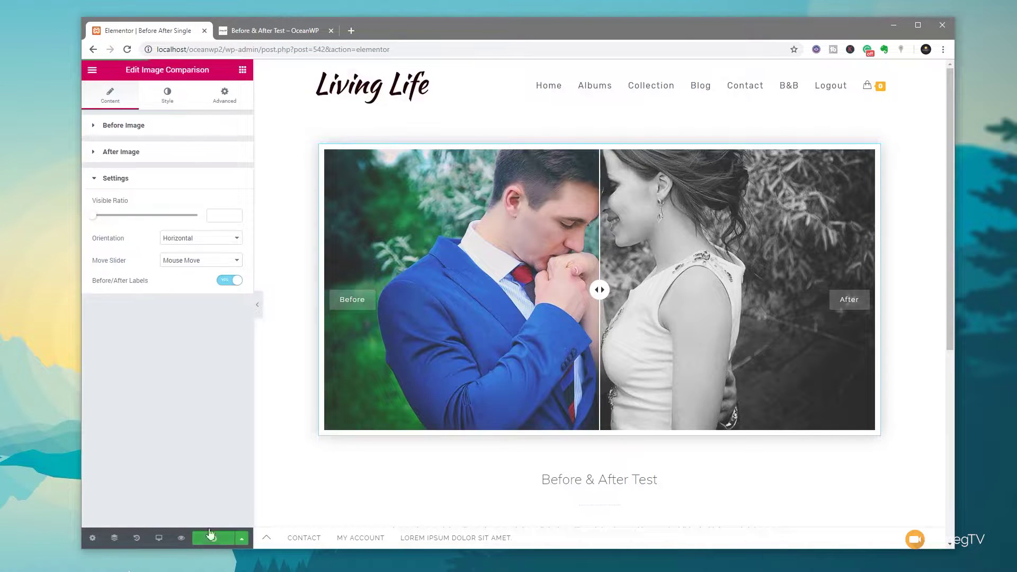
click(278, 31)
click(127, 49)
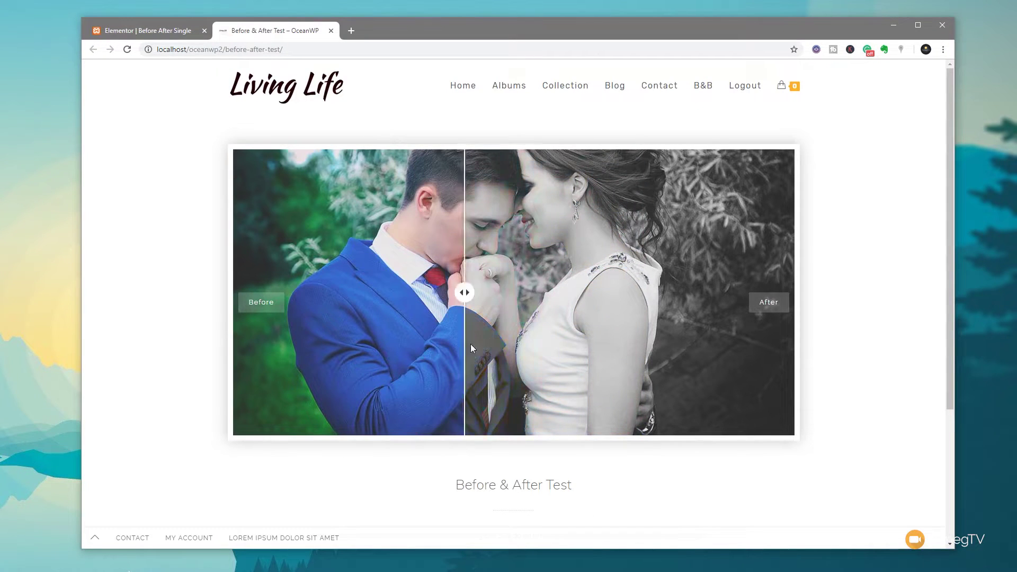
Change the slider movement to Mouse Click in the template, update it, and test it on the reloaded live post
click(153, 30)
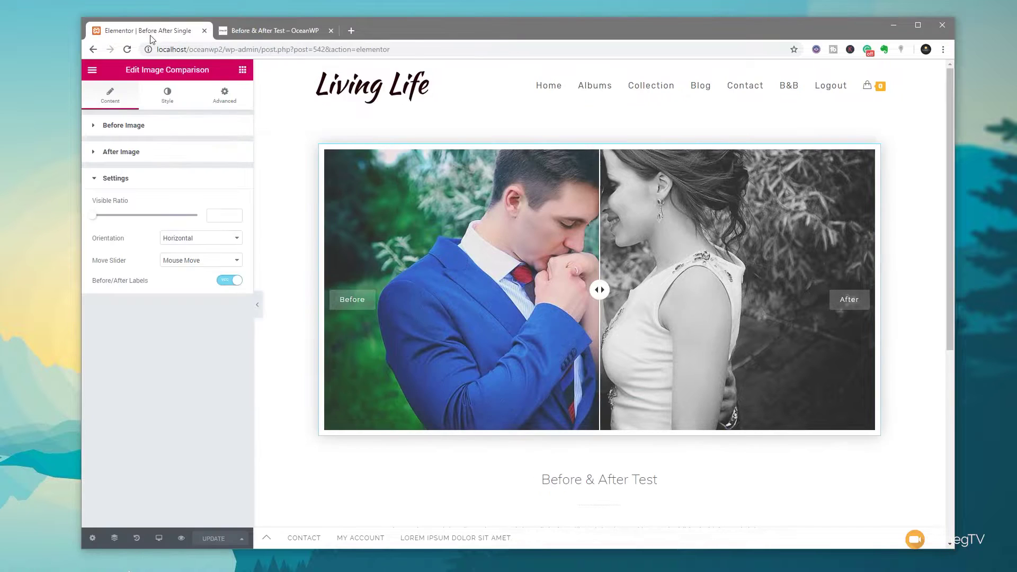
click(201, 265)
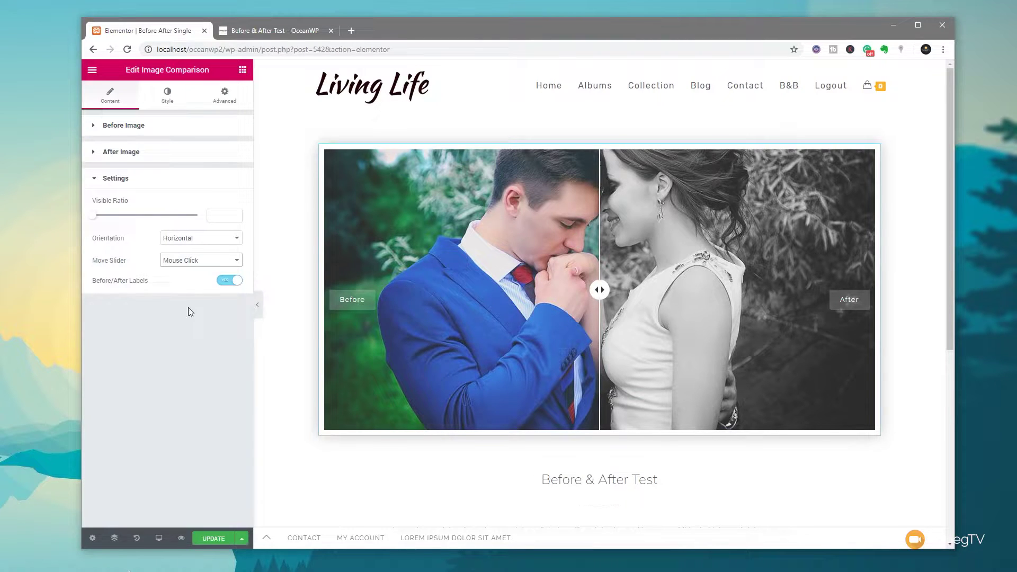
click(212, 538)
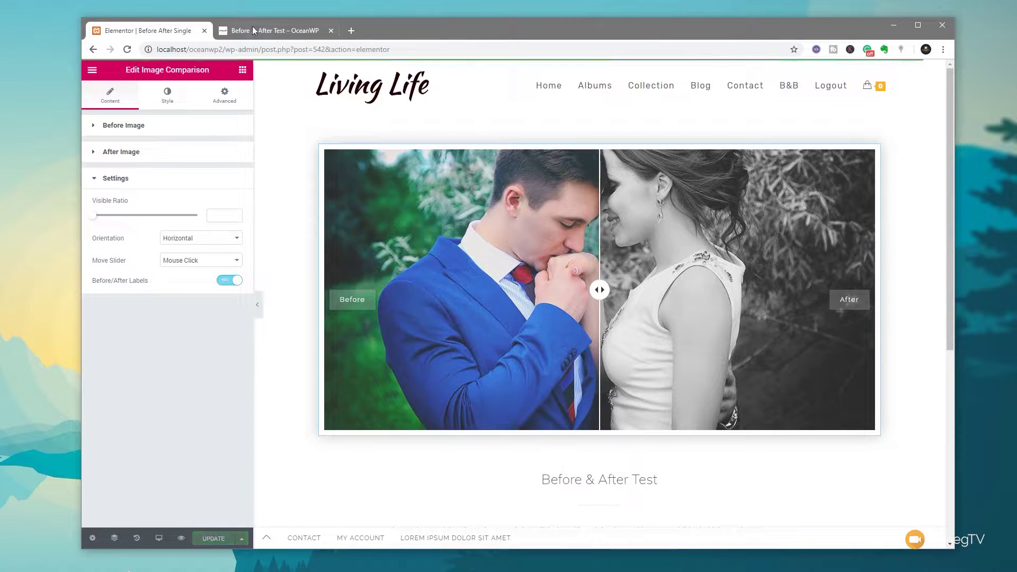
click(256, 32)
click(127, 51)
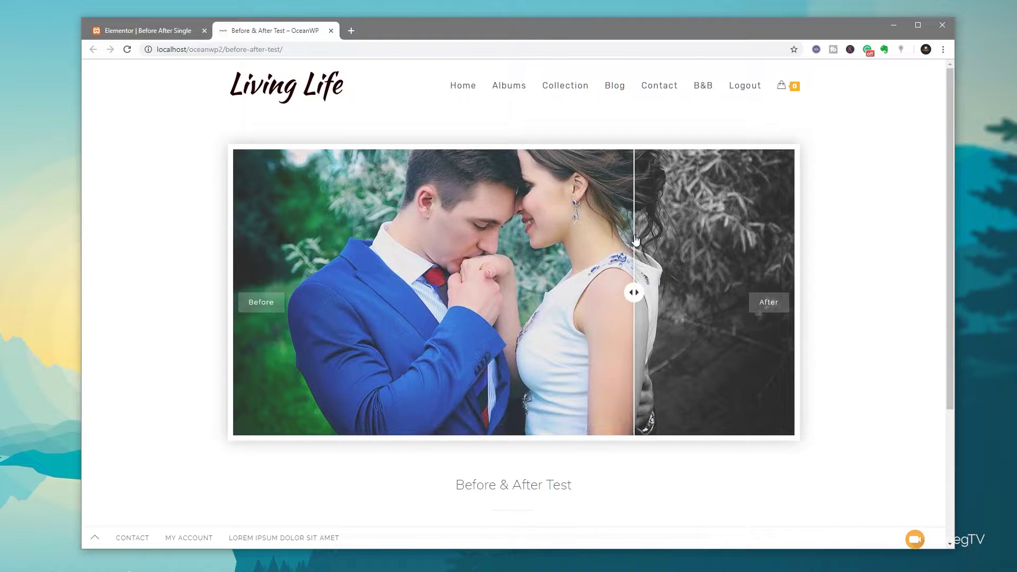
Set the image comparison's orientation to Vertical and its slider movement to Drag, and update the template
click(152, 33)
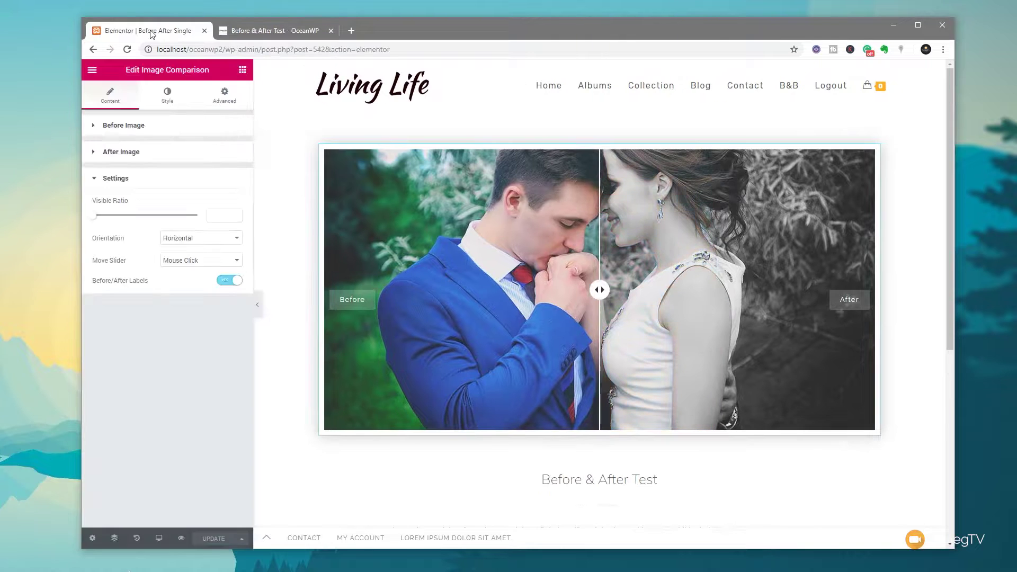
click(208, 237)
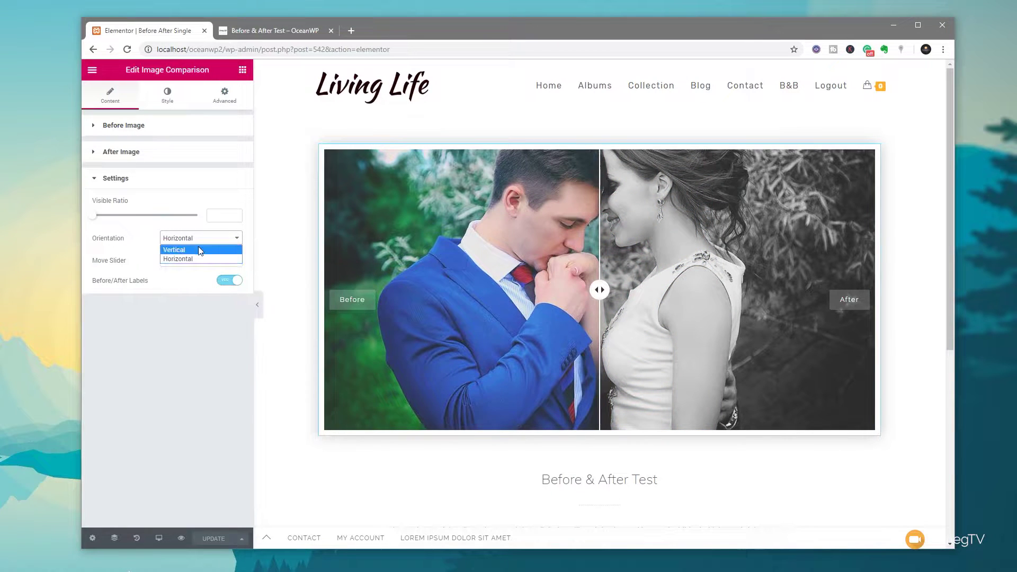
click(200, 250)
click(196, 260)
click(194, 277)
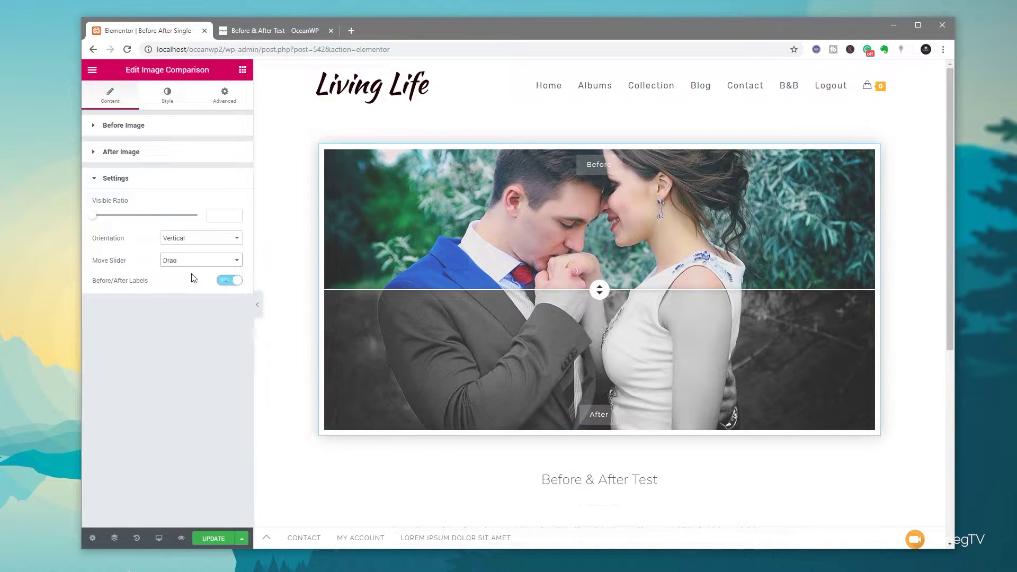
click(217, 540)
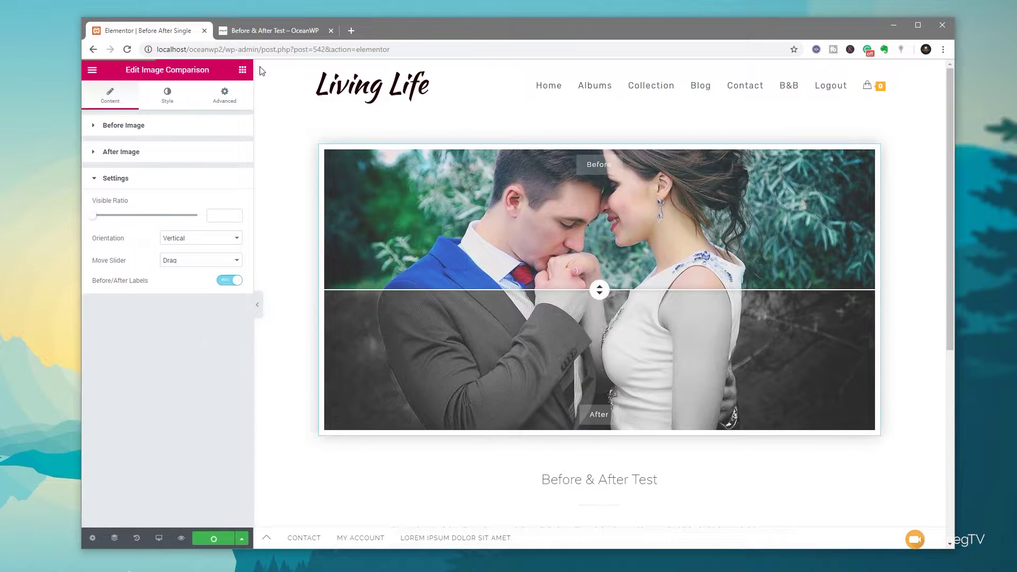
Reload the live Before & After Test post and try moving the vertical comparison slider
click(267, 32)
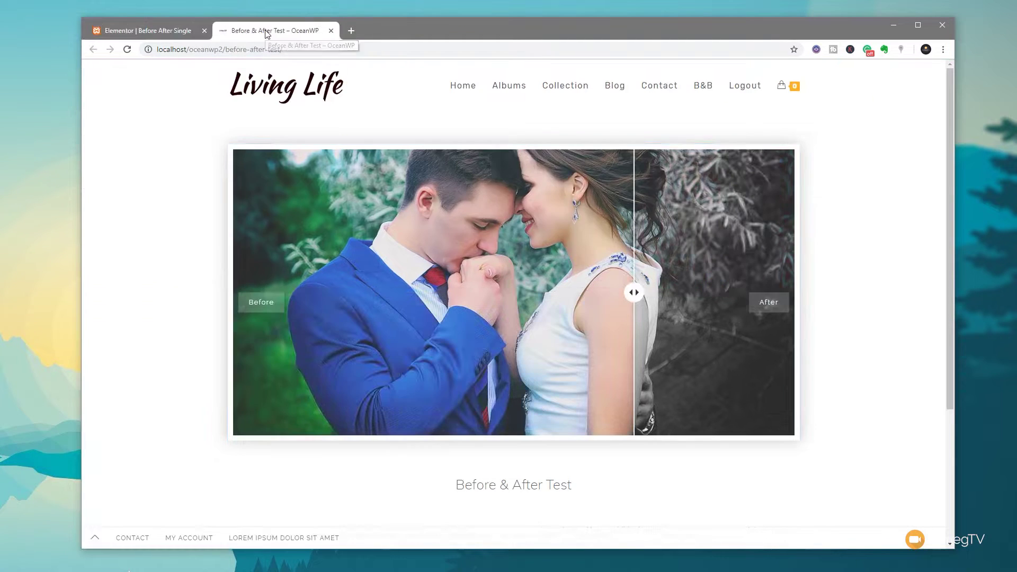
click(127, 49)
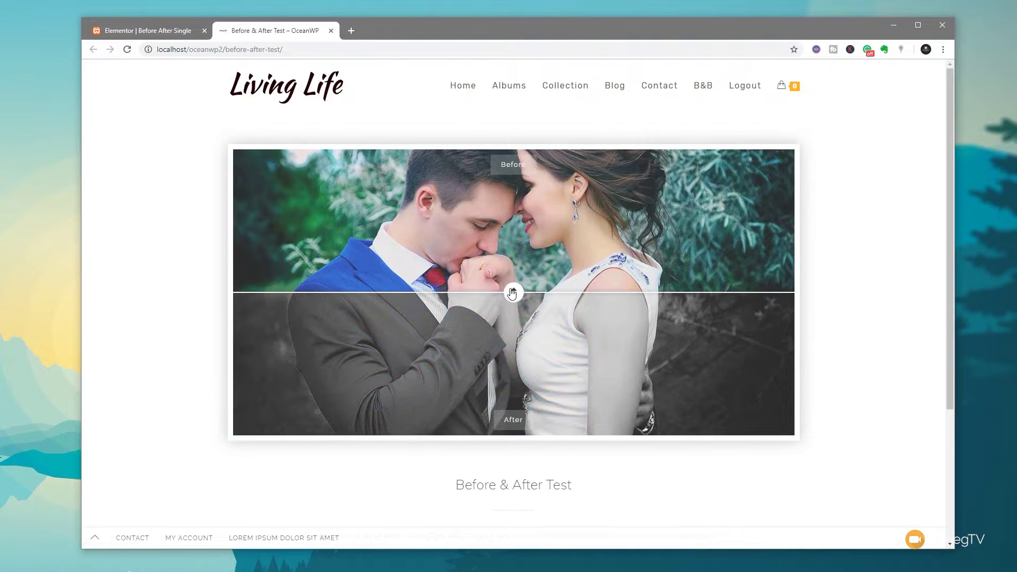
drag(513, 294, 536, 286)
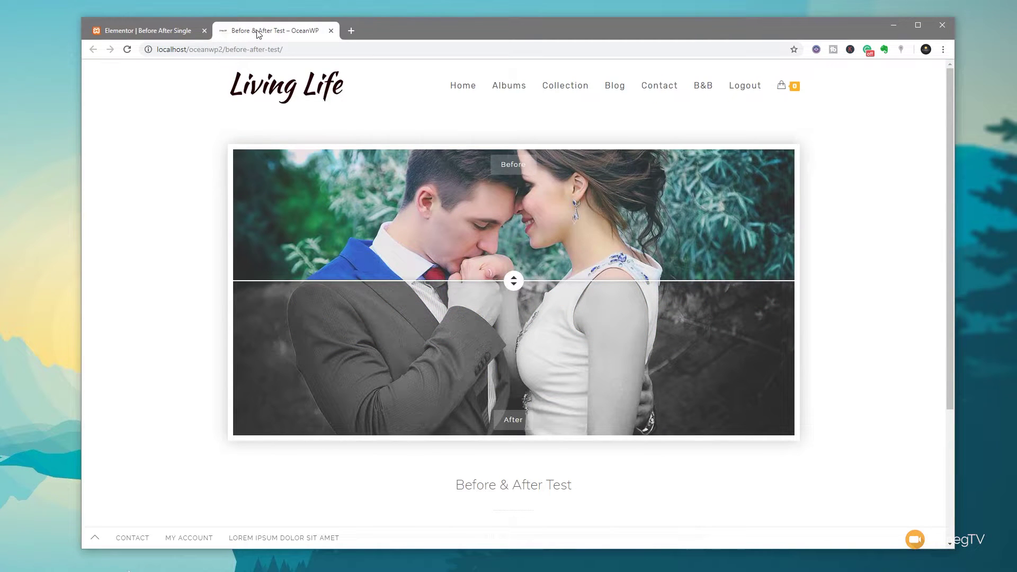